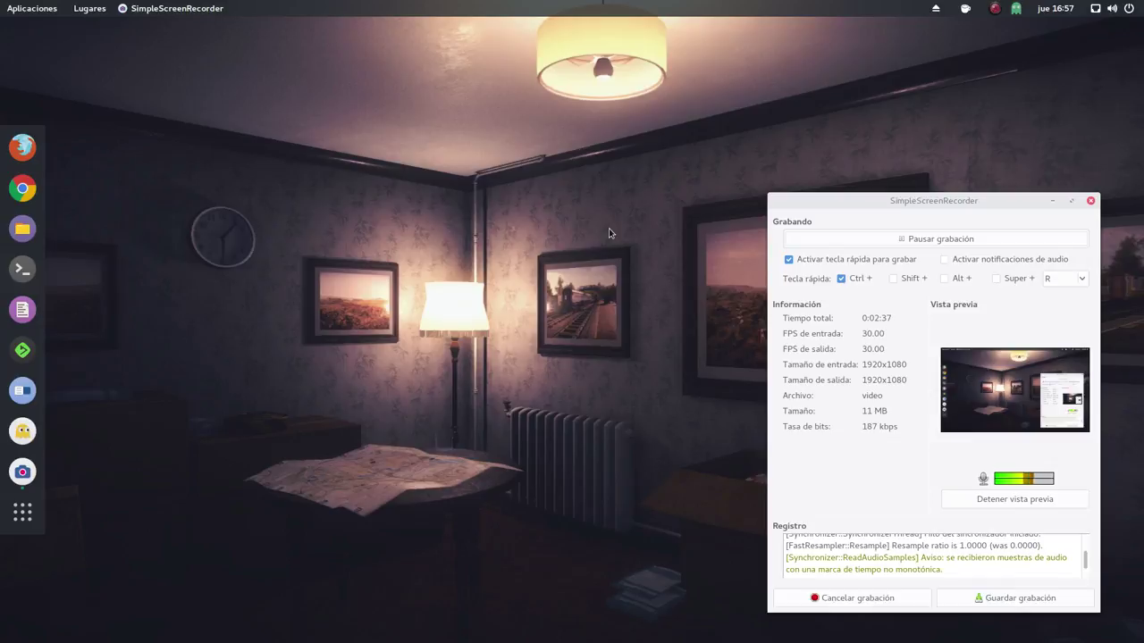
- Minimise the recorder, view the general overview under Detalles in the system settings, and minimise that window
{"action": "left_click", "coordinate": [1051, 201]}
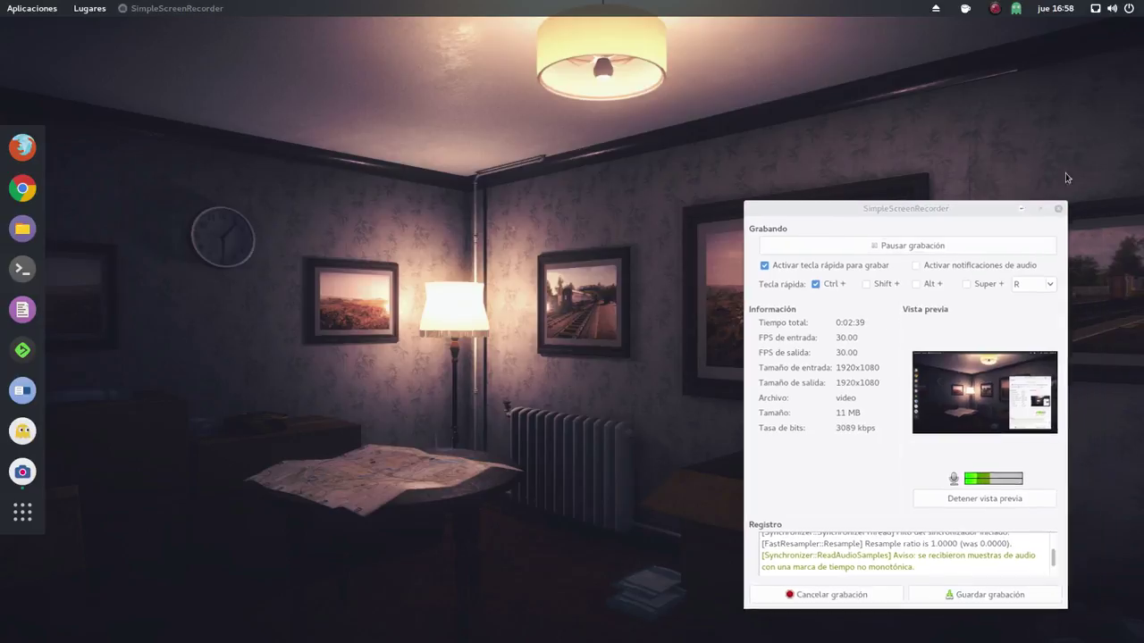
{"action": "left_click", "coordinate": [1108, 11]}
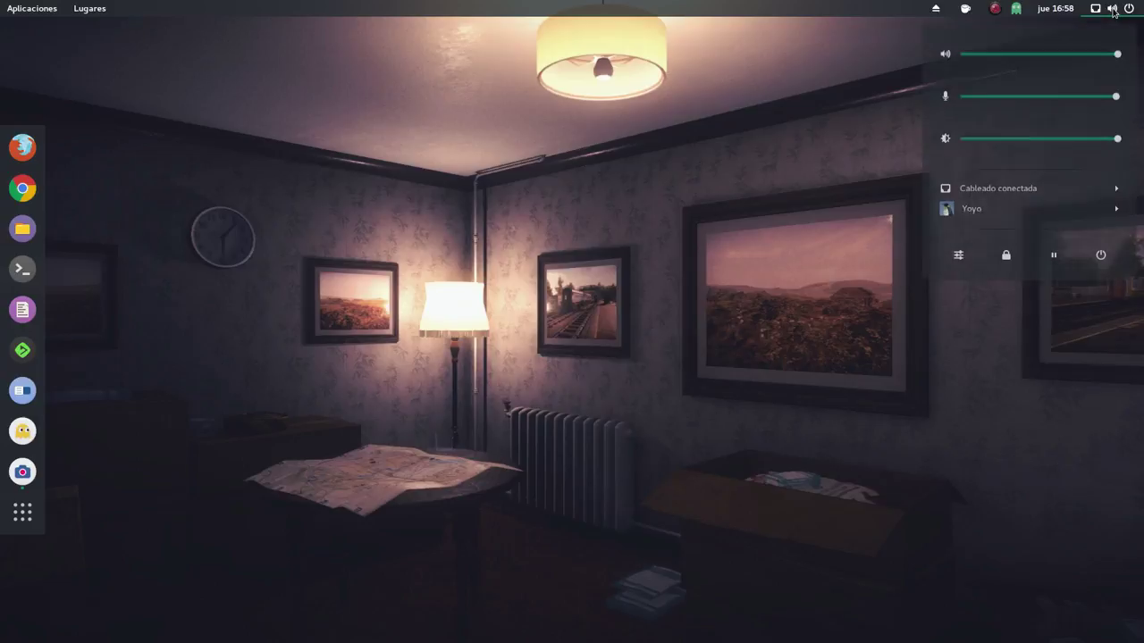
{"action": "left_click", "coordinate": [958, 257]}
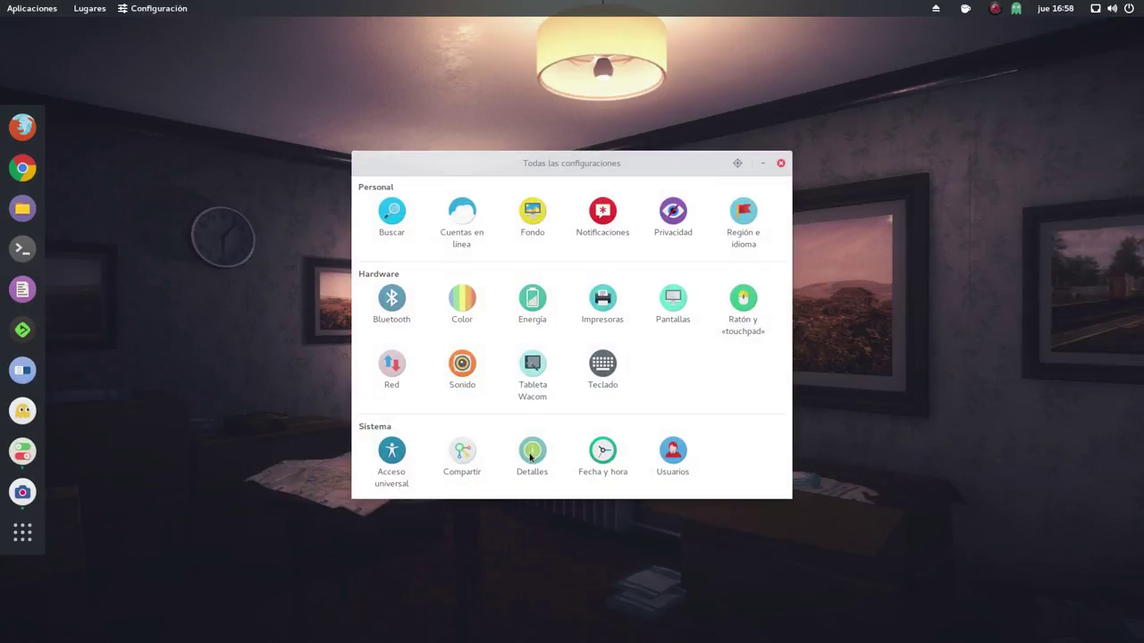
{"action": "left_click", "coordinate": [532, 453]}
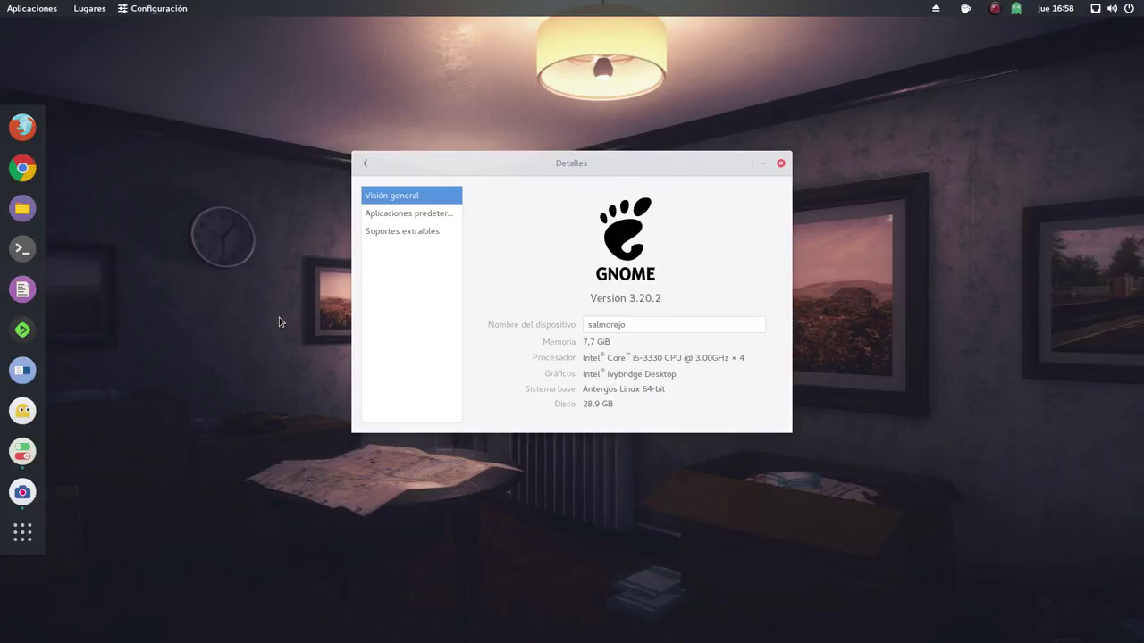
{"action": "left_click", "coordinate": [761, 164]}
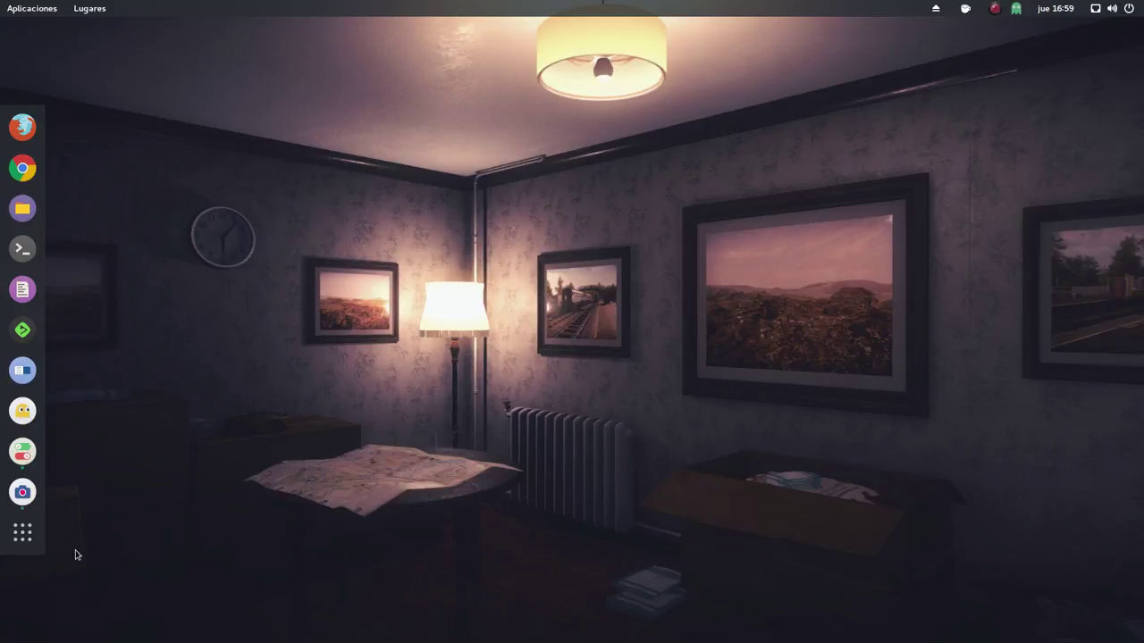
- Show the grid of installed applications and return to the desktop
{"action": "left_click", "coordinate": [10, 533]}
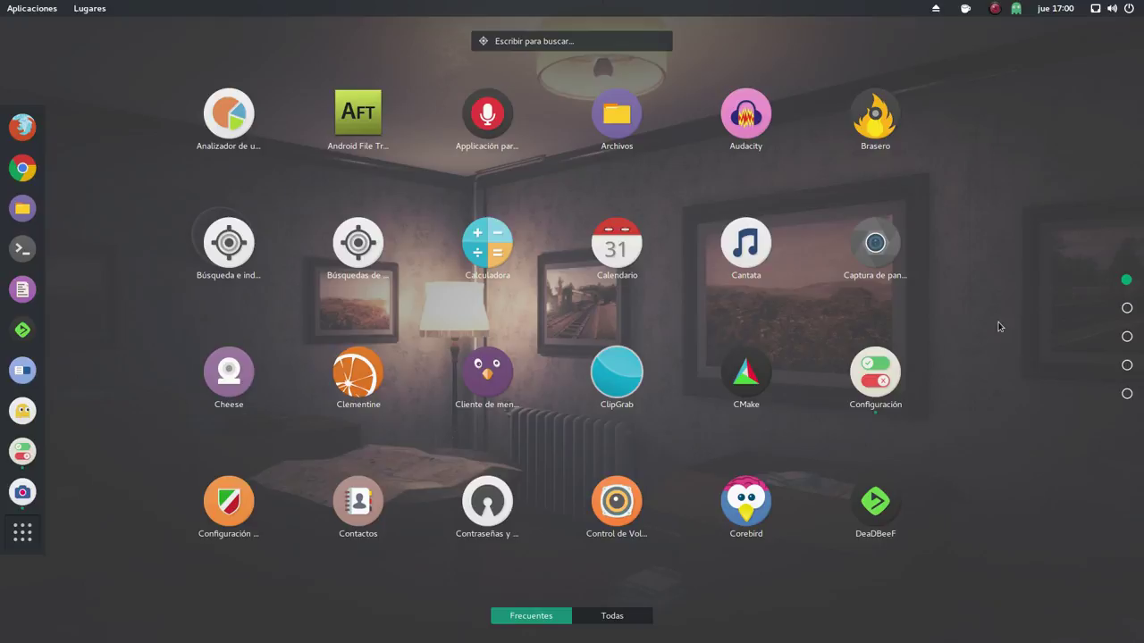
{"action": "mouse_move", "coordinate": [0, 0]}
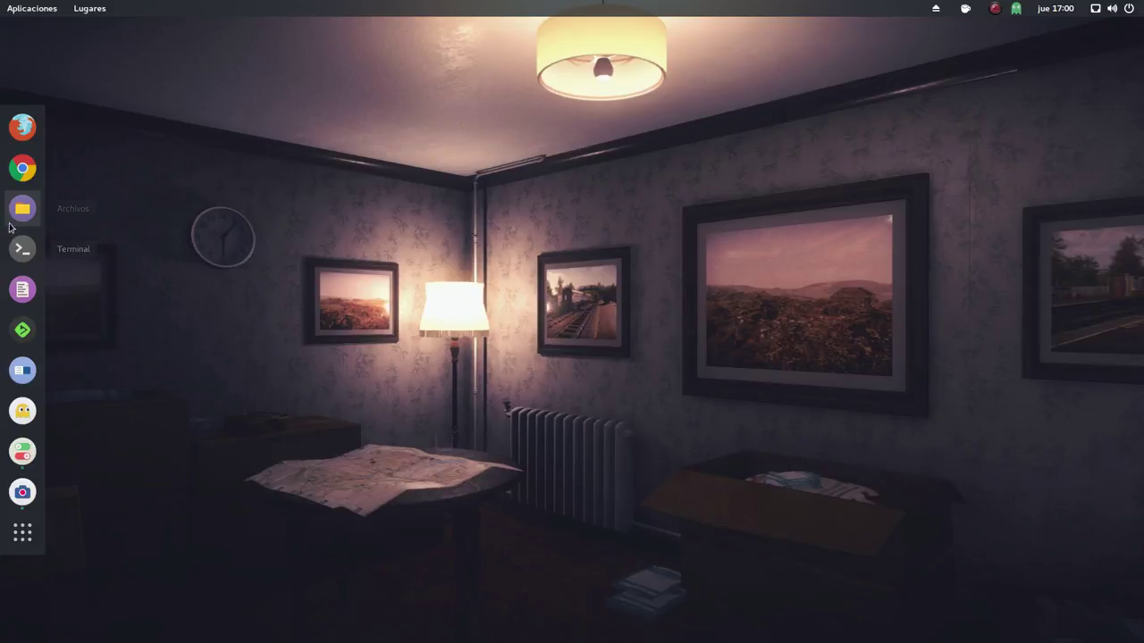
- Open the Archivos file manager on the home folder, shrink its window and reposition it on the desktop
{"action": "left_click", "coordinate": [22, 215]}
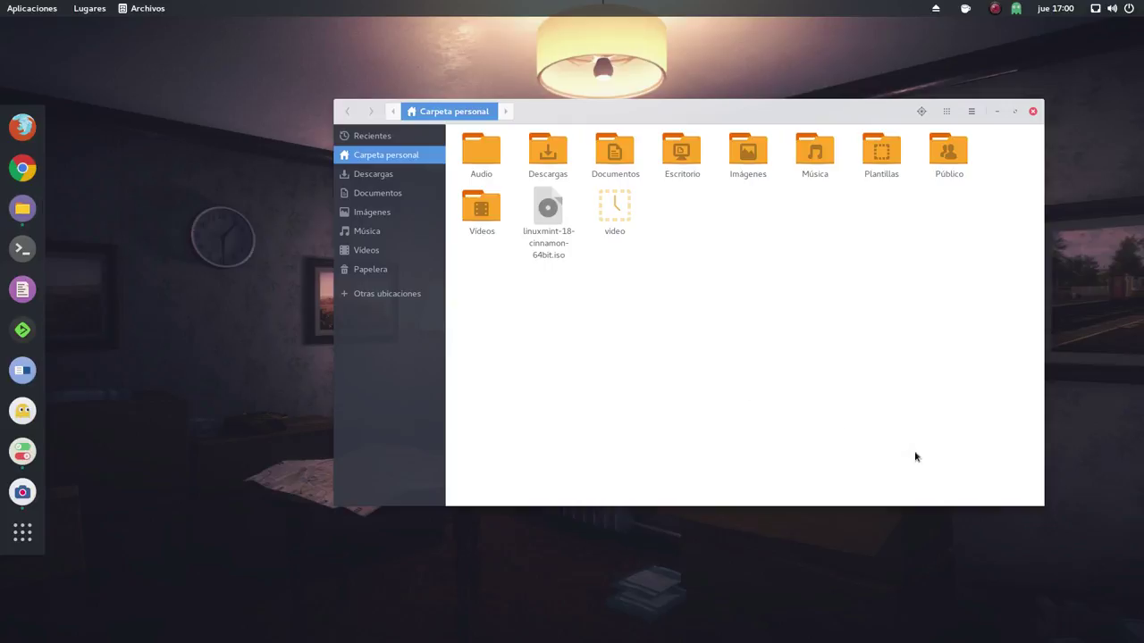
{"action": "left_click_drag", "start_coordinate": [1043, 505], "coordinate": [898, 436]}
{"action": "left_click_drag", "start_coordinate": [662, 110], "coordinate": [520, 197]}
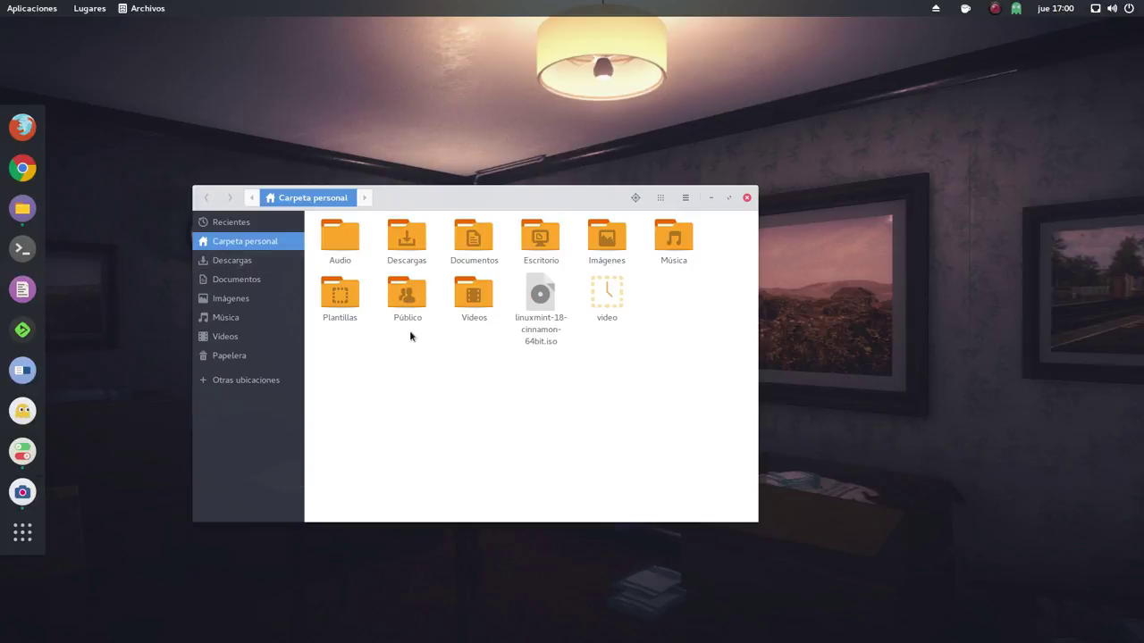
- Look inside the Imágenes folder and return to Carpeta personal
{"action": "double_click", "coordinate": [610, 240]}
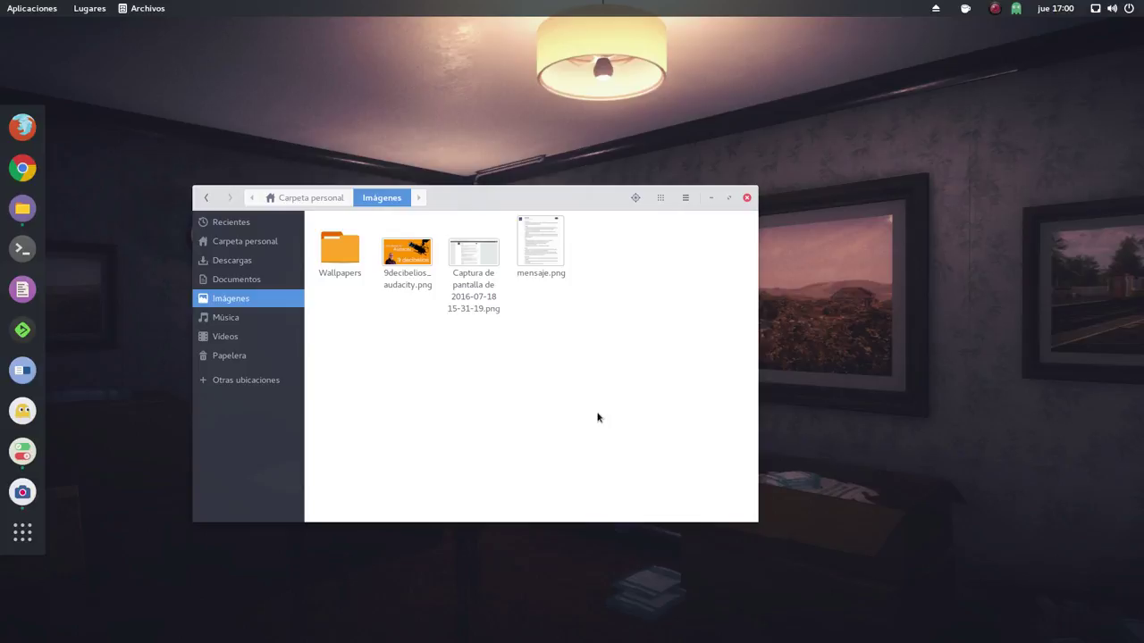
{"action": "left_click", "coordinate": [324, 202]}
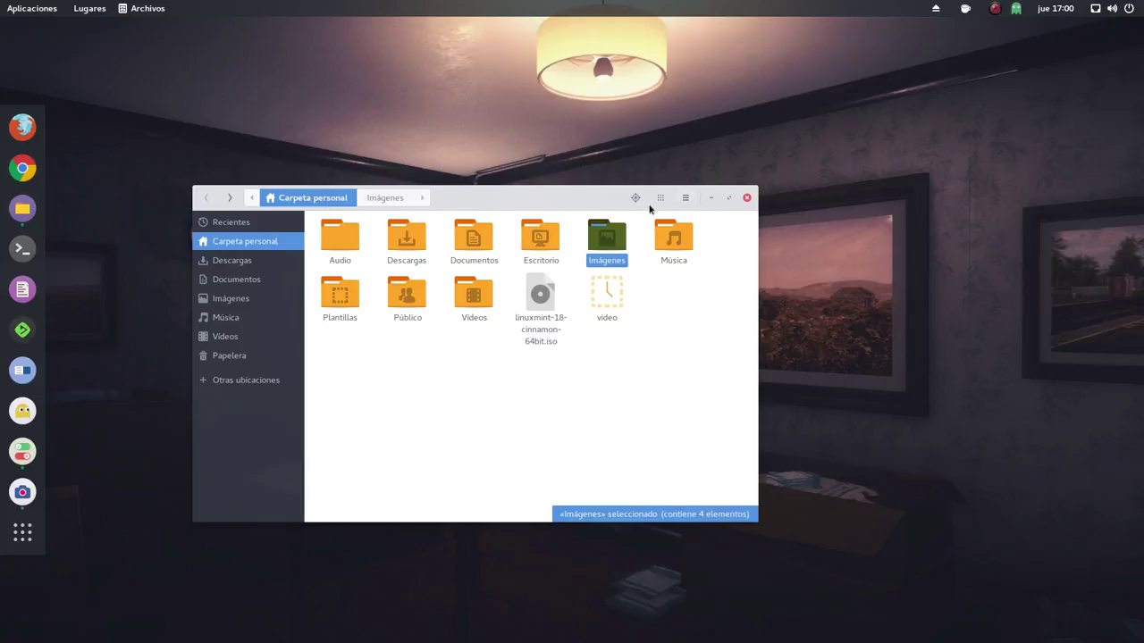
{"action": "left_click_drag", "start_coordinate": [498, 202], "coordinate": [490, 197]}
- Review the file manager's preferences for views, behaviour, list columns and search and preview, and close the file manager
{"action": "left_click", "coordinate": [157, 10]}
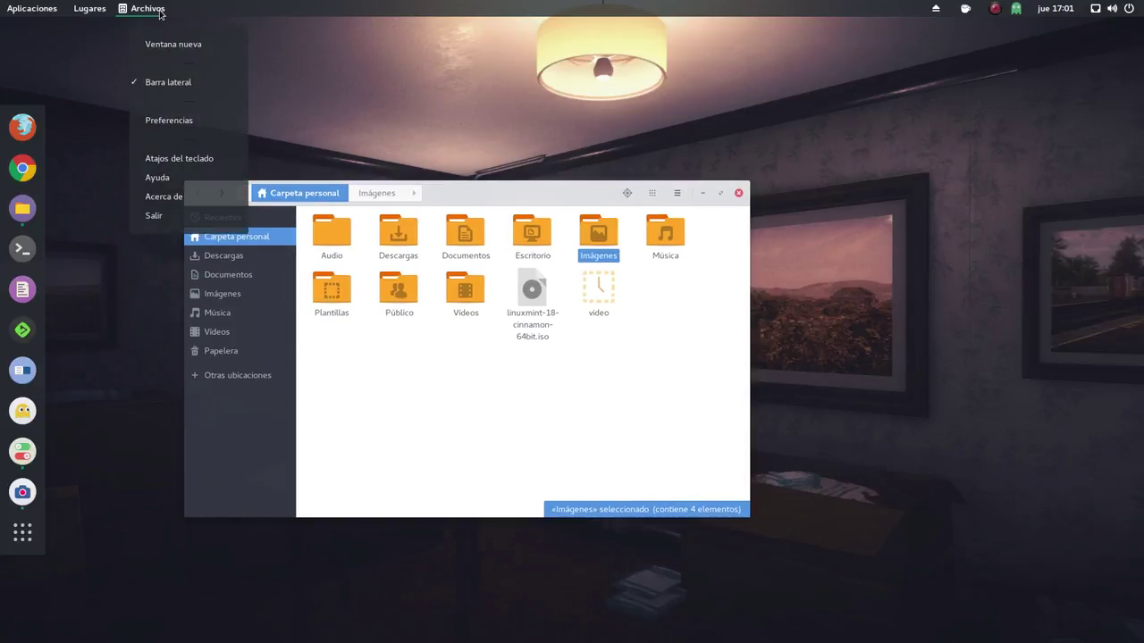
{"action": "left_click", "coordinate": [175, 124]}
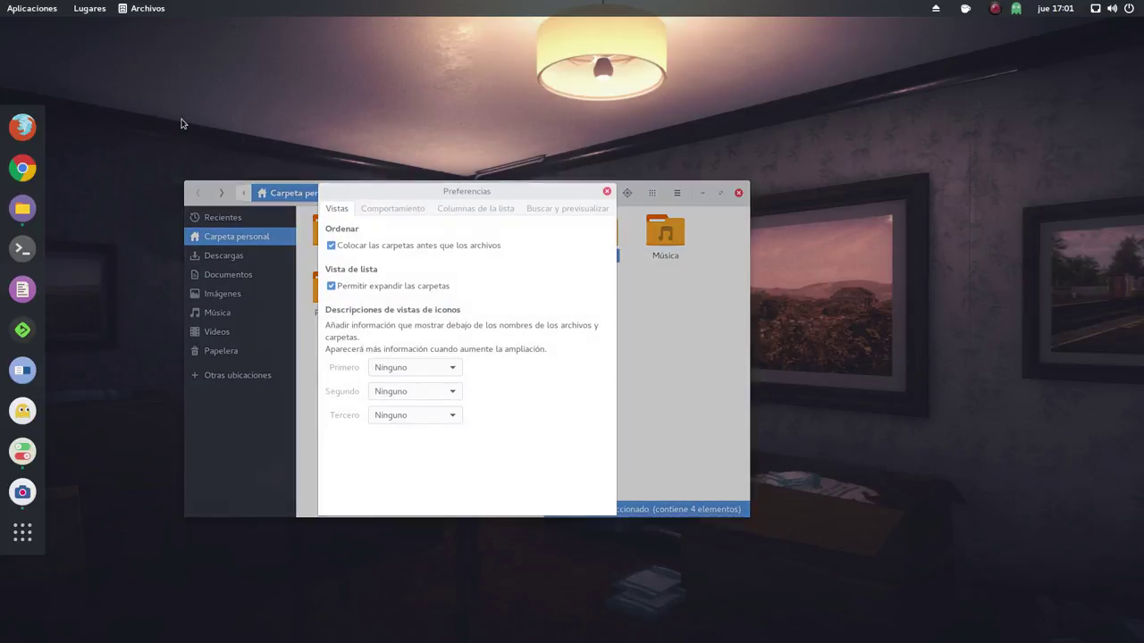
{"action": "left_click_drag", "start_coordinate": [466, 192], "coordinate": [454, 130]}
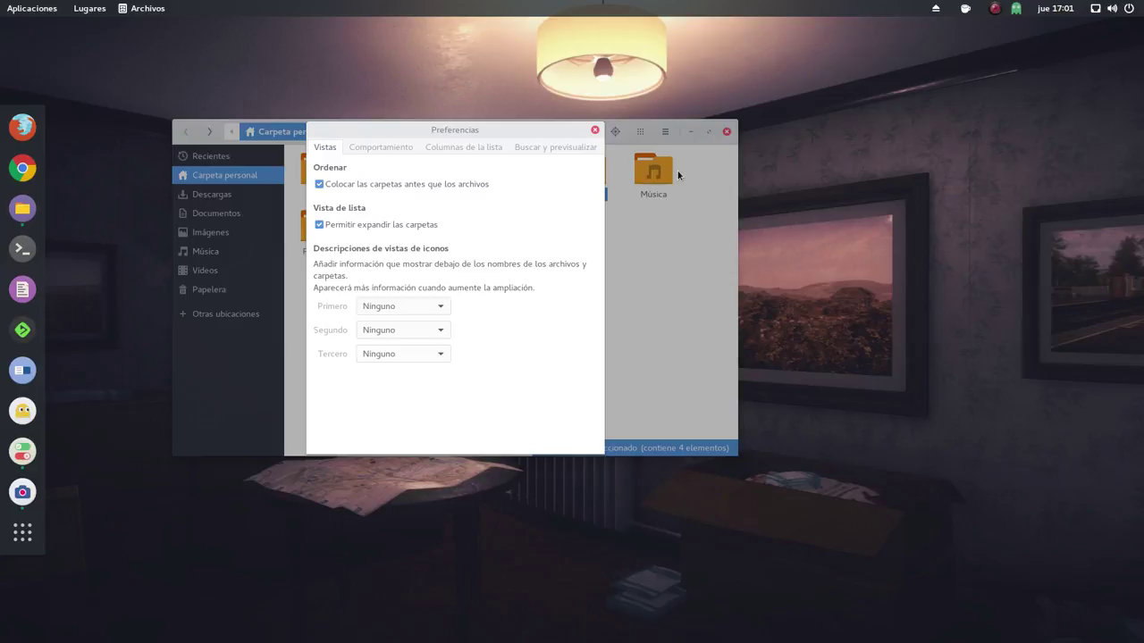
{"action": "left_click", "coordinate": [399, 150]}
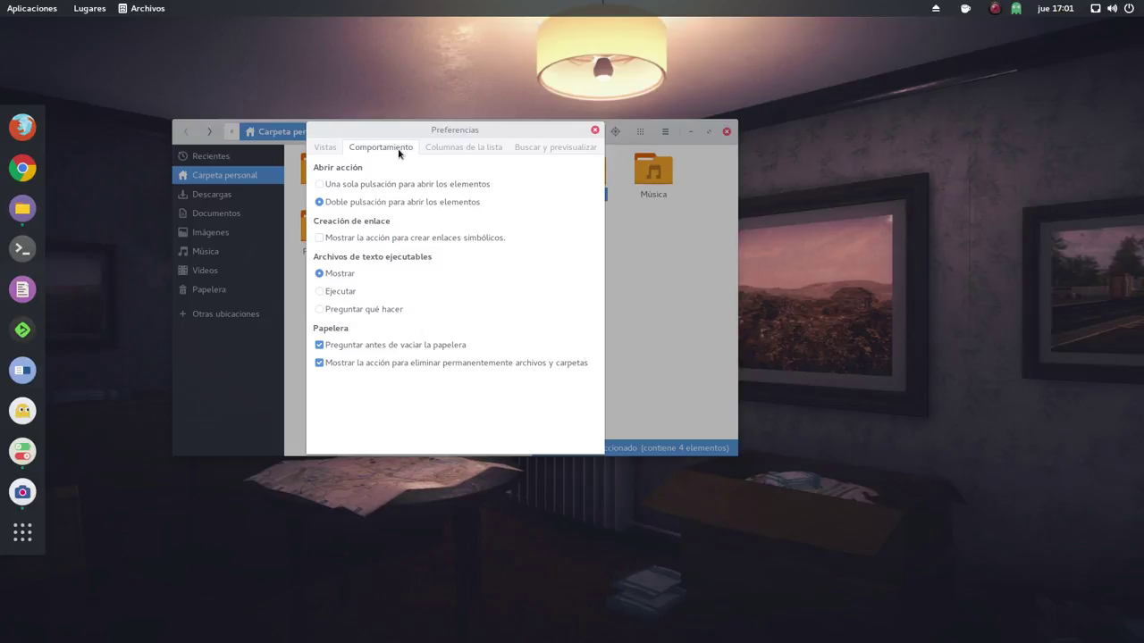
{"action": "left_click", "coordinate": [467, 148]}
{"action": "left_click", "coordinate": [541, 149]}
{"action": "left_click", "coordinate": [595, 131]}
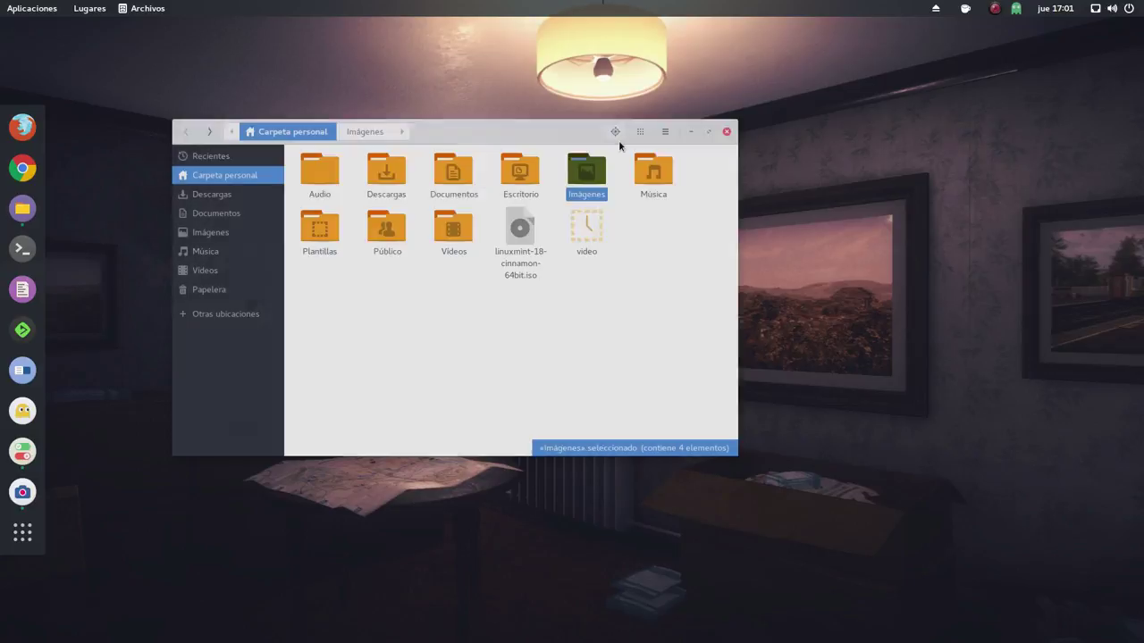
{"action": "left_click", "coordinate": [726, 132]}
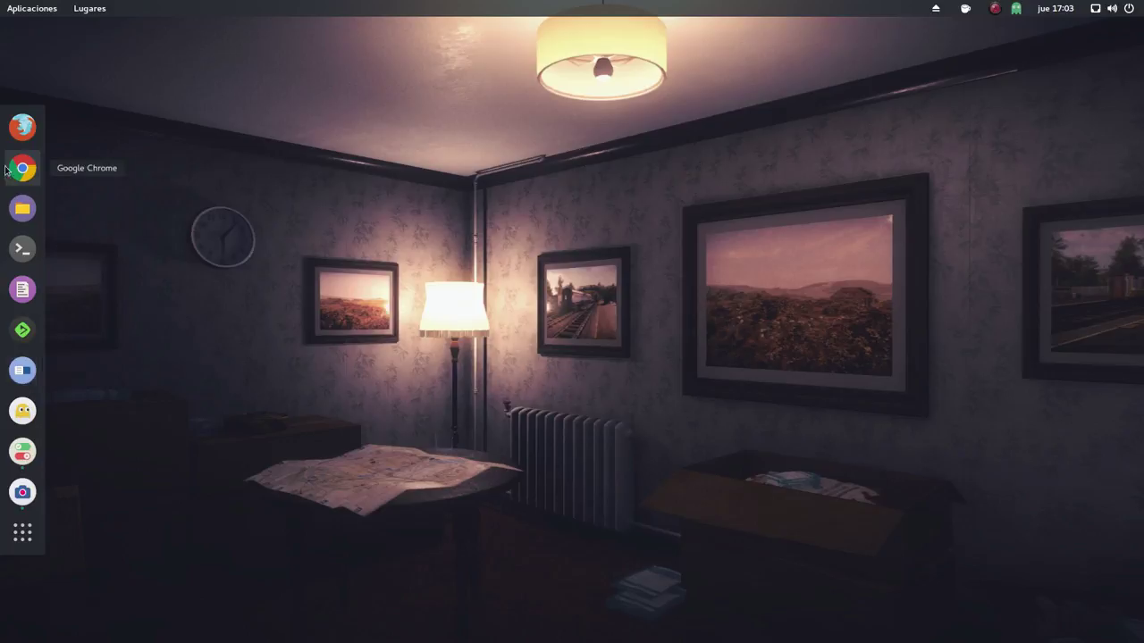
- Look through the Aplicaciones and Lugares entries and the system status controls, and close them
{"action": "left_click", "coordinate": [29, 11]}
{"action": "mouse_move", "coordinate": [125, 177]}
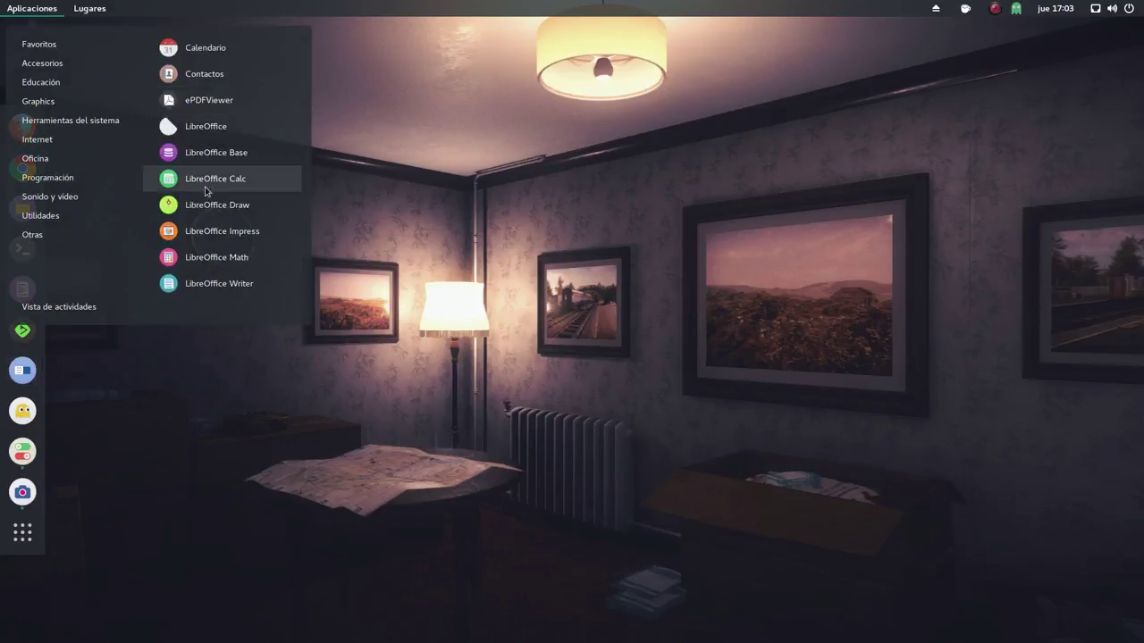
{"action": "mouse_move", "coordinate": [89, 8]}
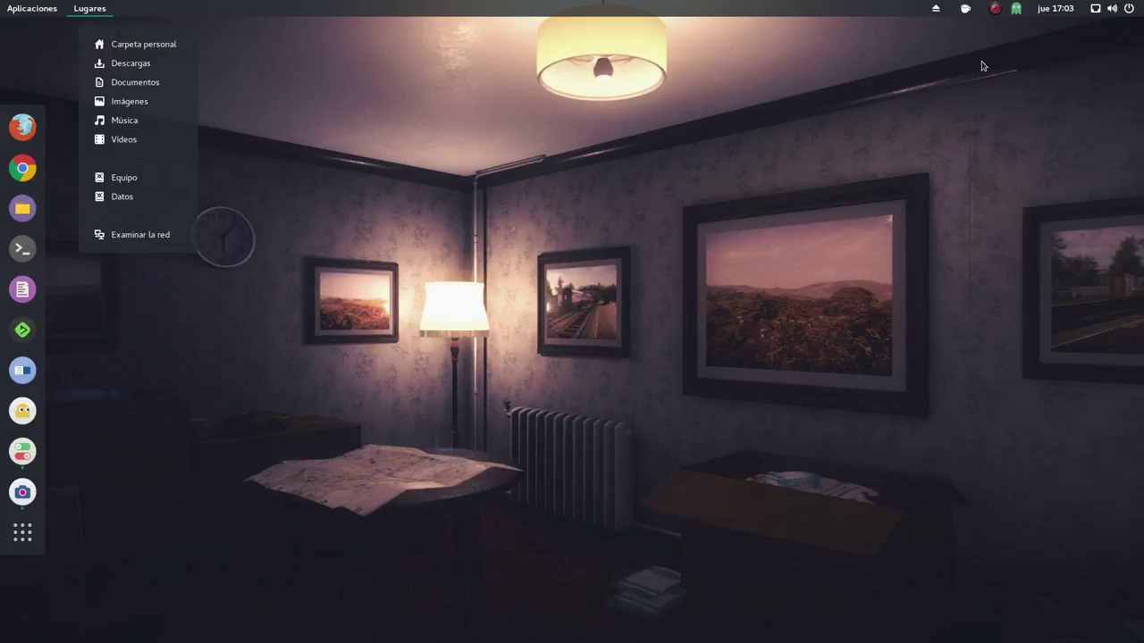
{"action": "left_click", "coordinate": [1111, 12]}
{"action": "left_click", "coordinate": [1110, 12]}
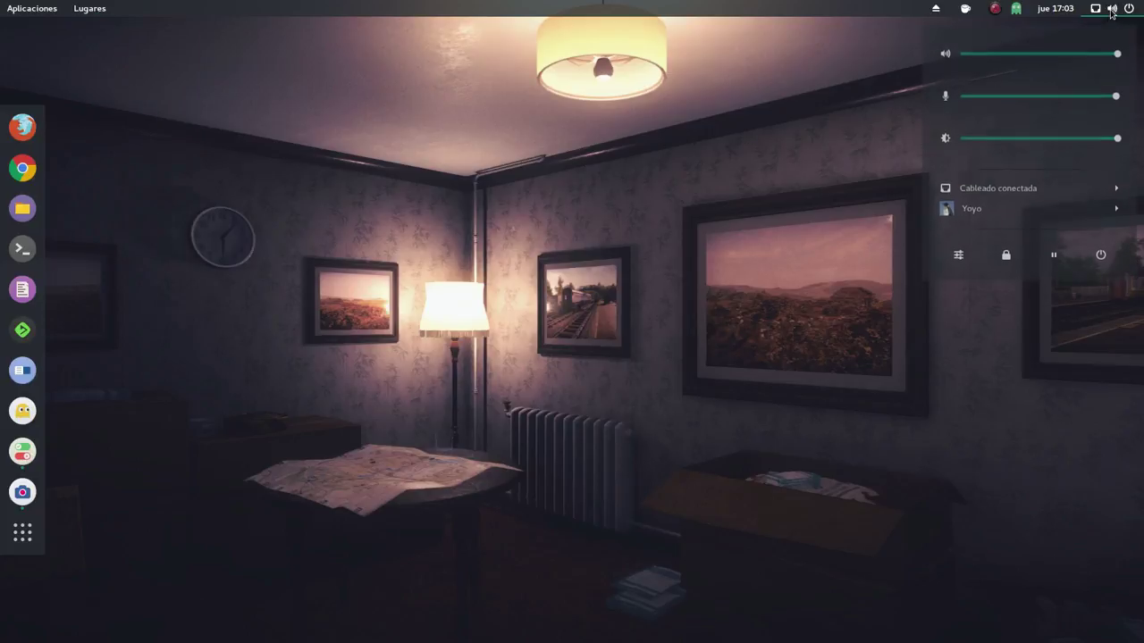
{"action": "left_click", "coordinate": [652, 162]}
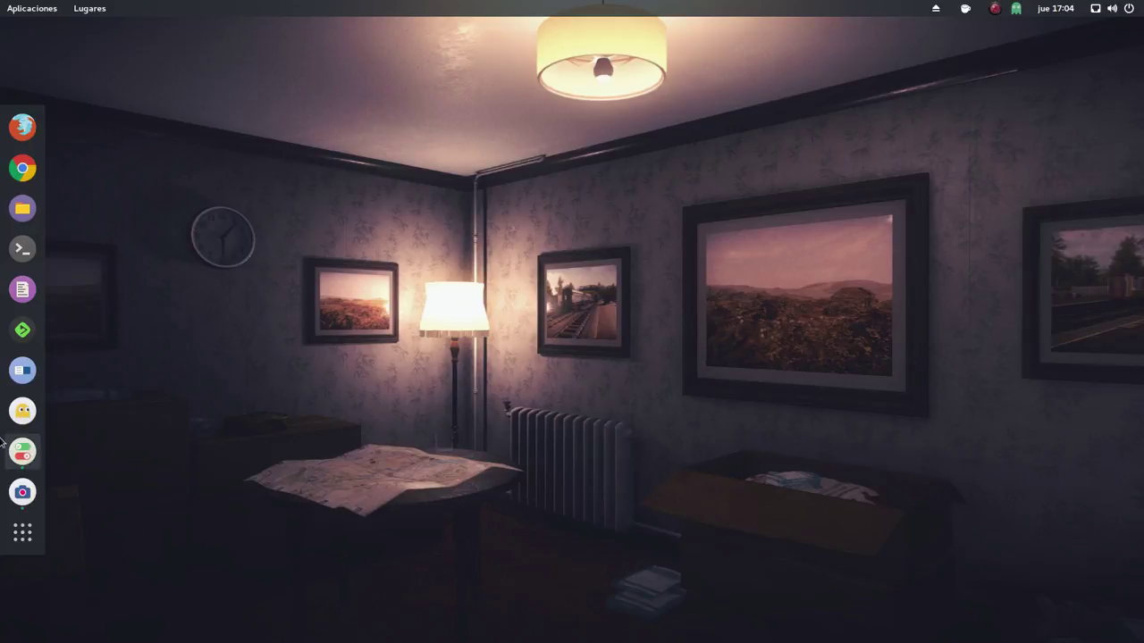
- Open Herramienta de retoques, display the Extensiones list, and reposition its window on the desktop
{"action": "left_click", "coordinate": [23, 370]}
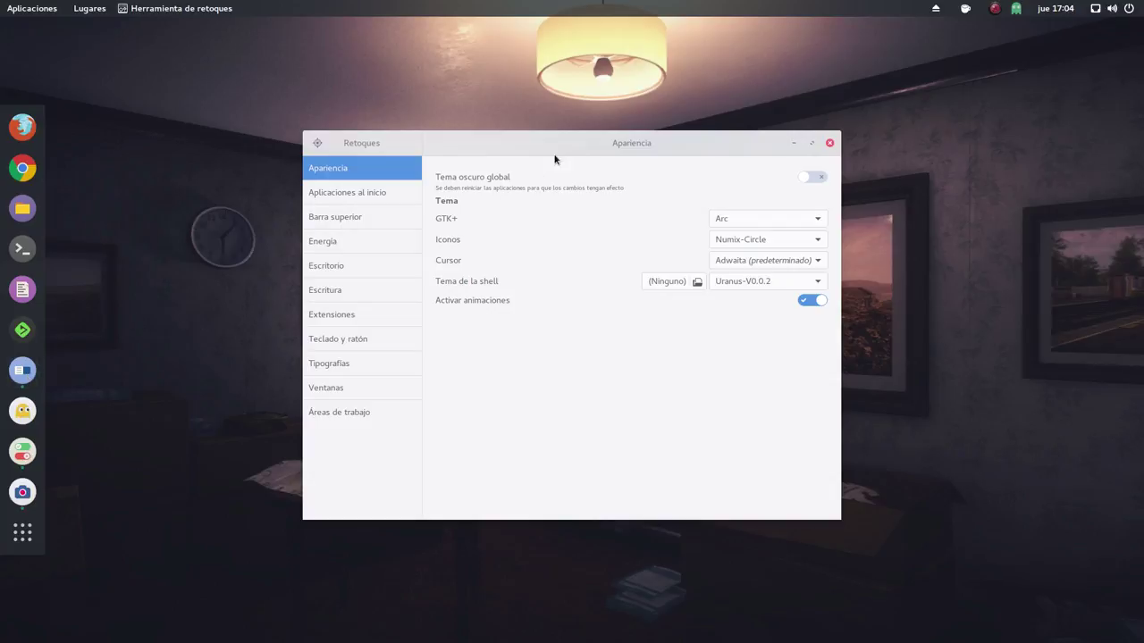
{"action": "left_click_drag", "start_coordinate": [562, 145], "coordinate": [491, 112]}
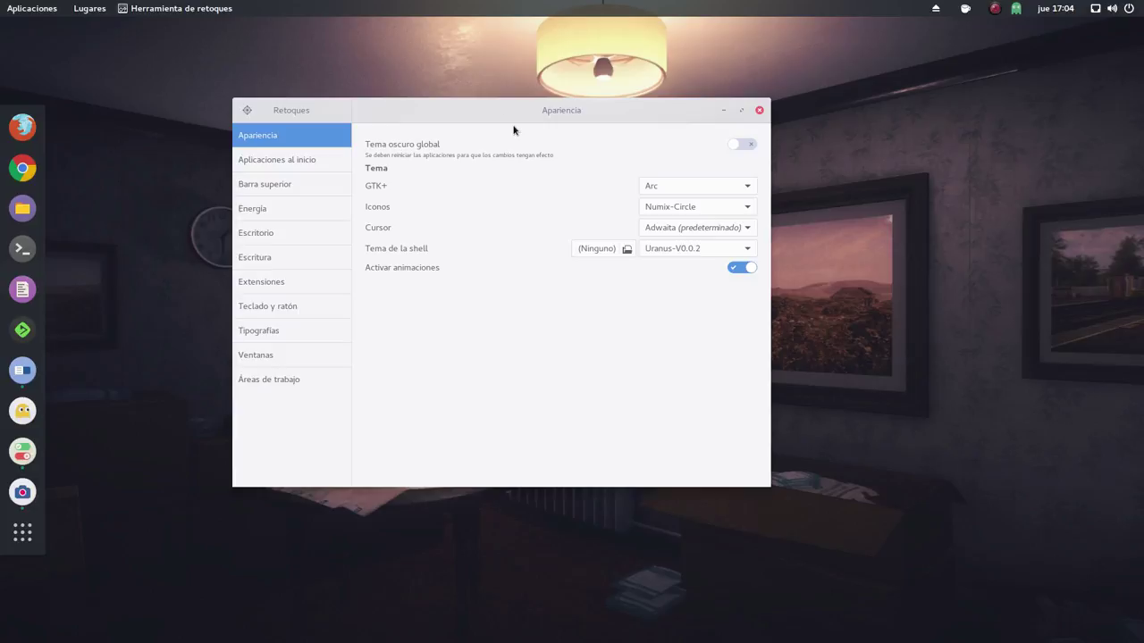
{"action": "left_click_drag", "start_coordinate": [511, 115], "coordinate": [475, 77]}
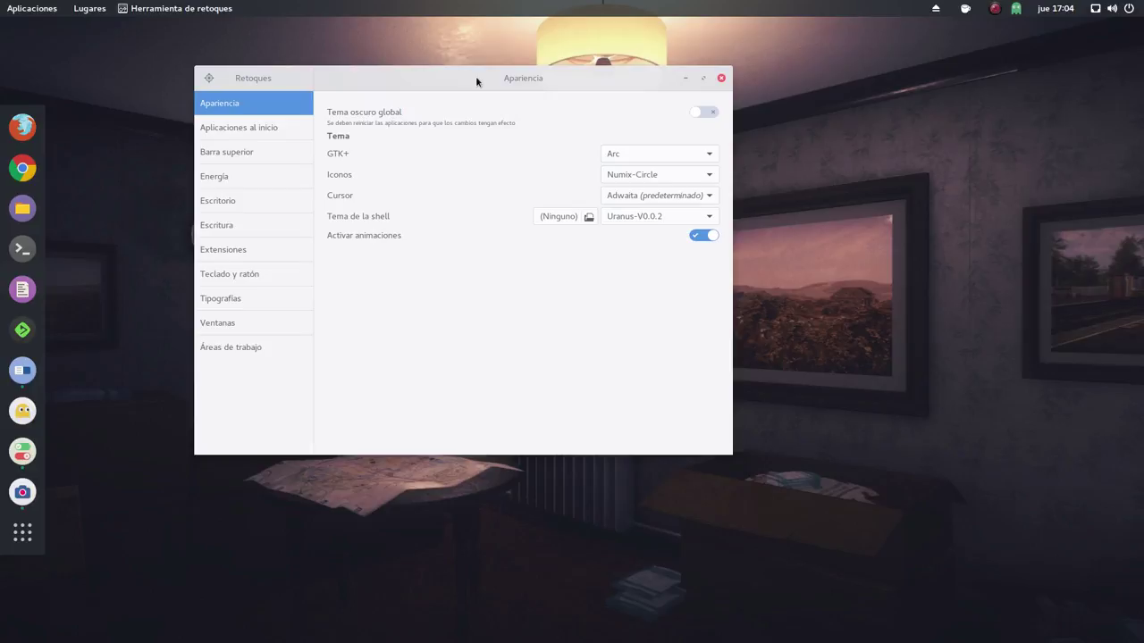
{"action": "left_click", "coordinate": [253, 247]}
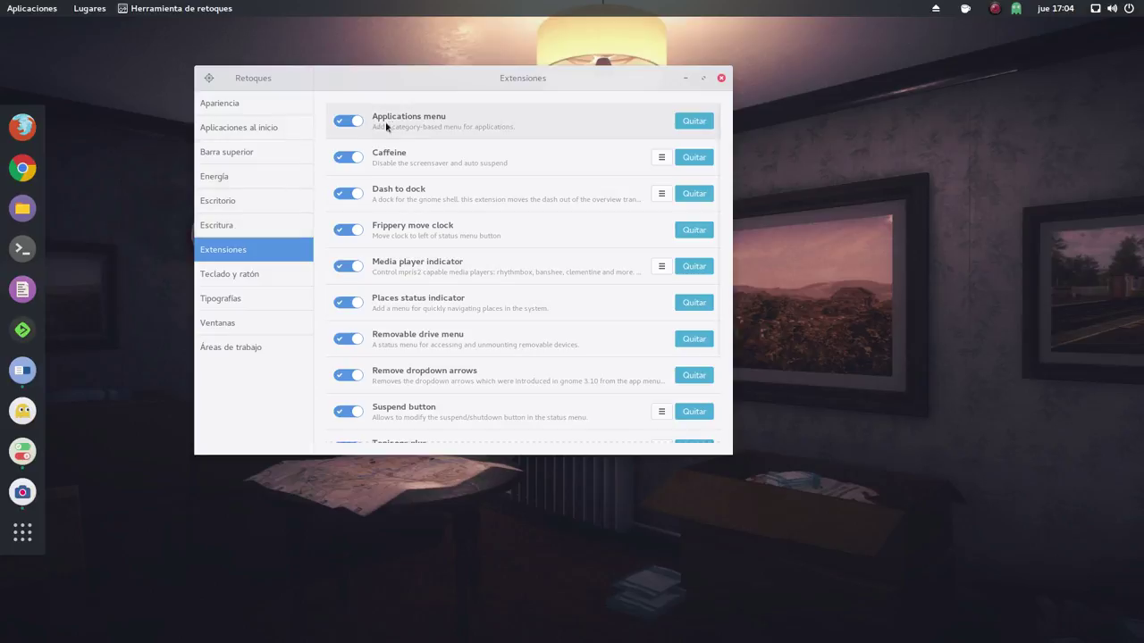
{"action": "left_click_drag", "start_coordinate": [441, 77], "coordinate": [675, 131]}
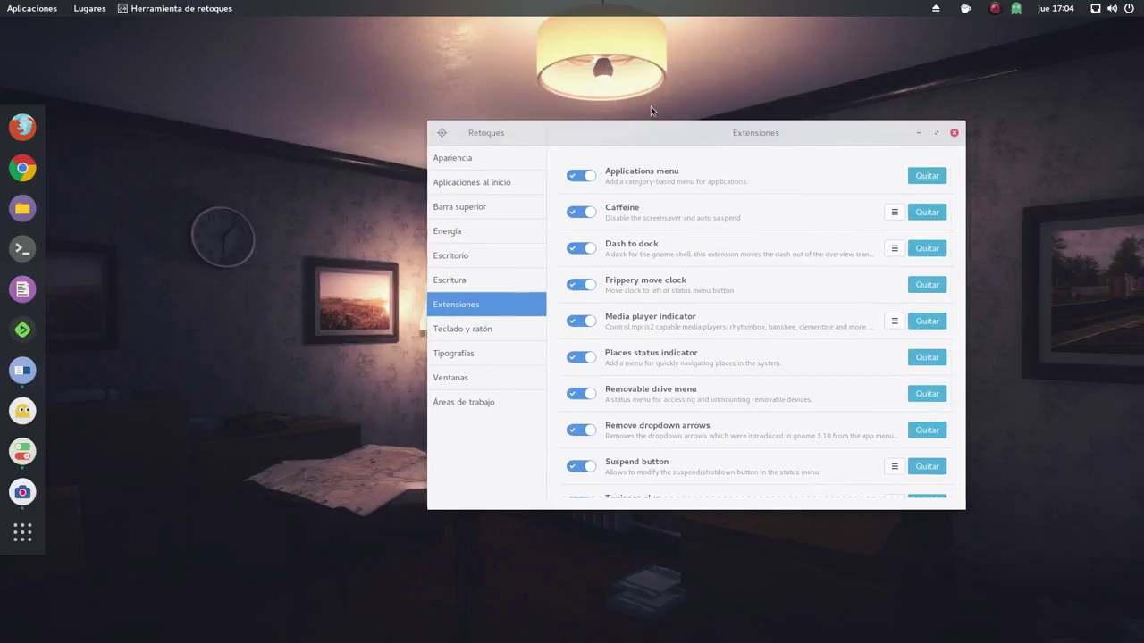
- Bring the Detalles window forward from the activities overview and close it
{"action": "mouse_move", "coordinate": [2, 2]}
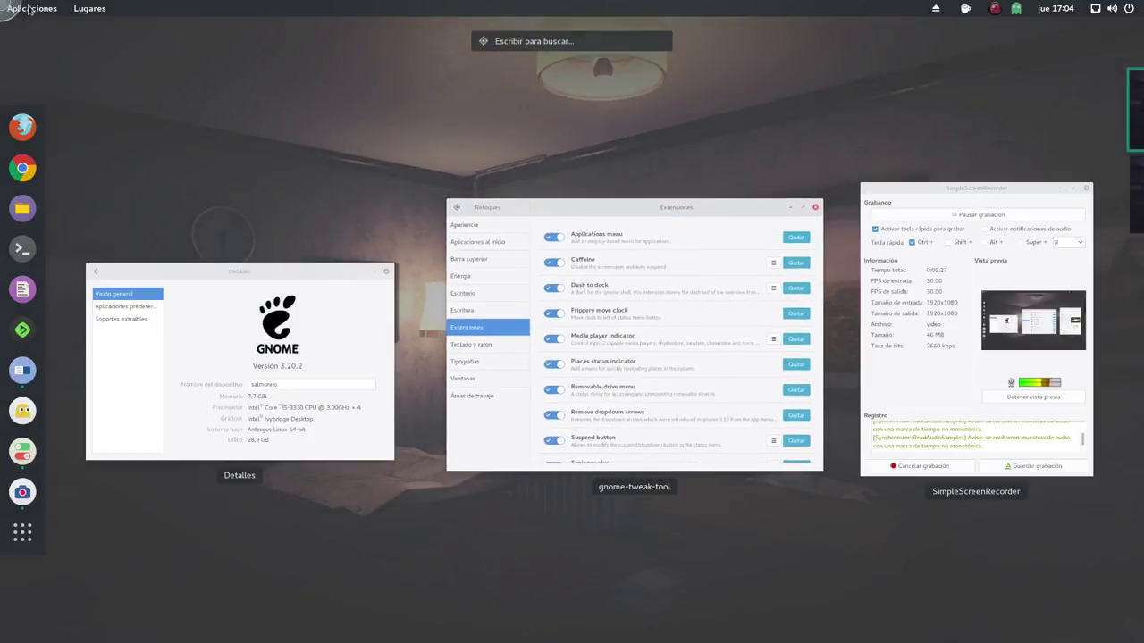
{"action": "left_click", "coordinate": [544, 40]}
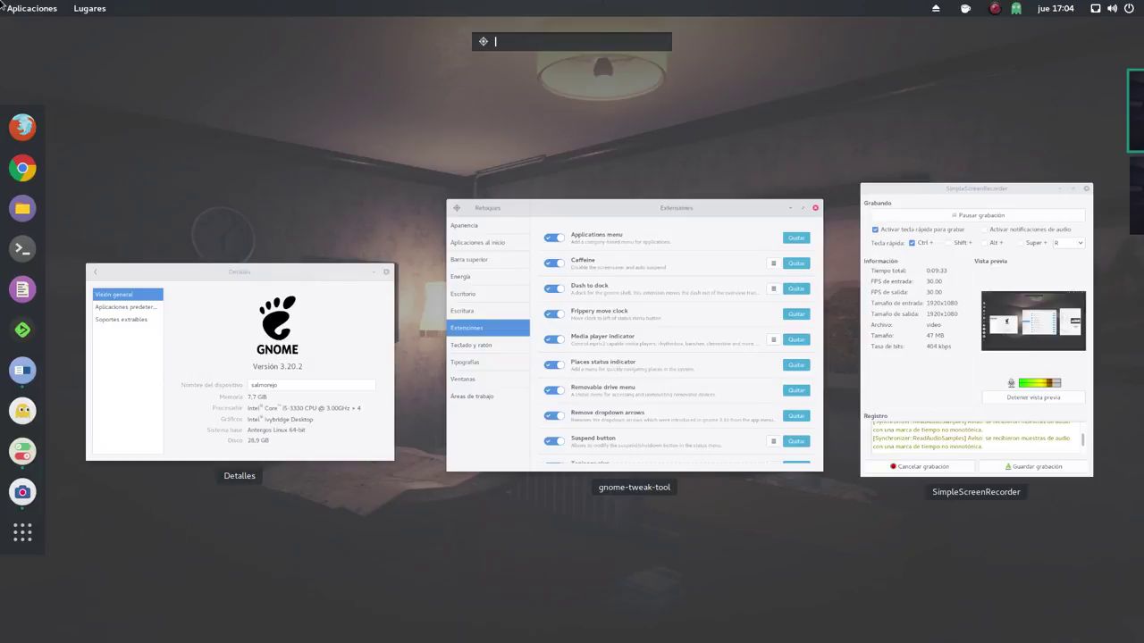
{"action": "mouse_move", "coordinate": [0, 0]}
{"action": "left_click", "coordinate": [264, 361]}
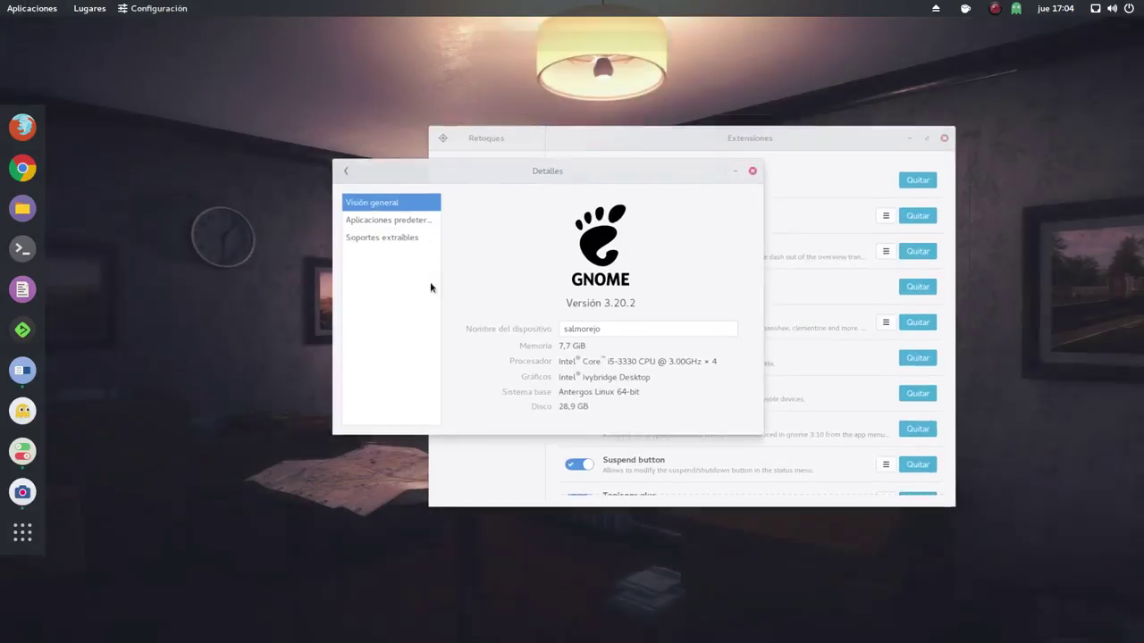
{"action": "left_click", "coordinate": [781, 169]}
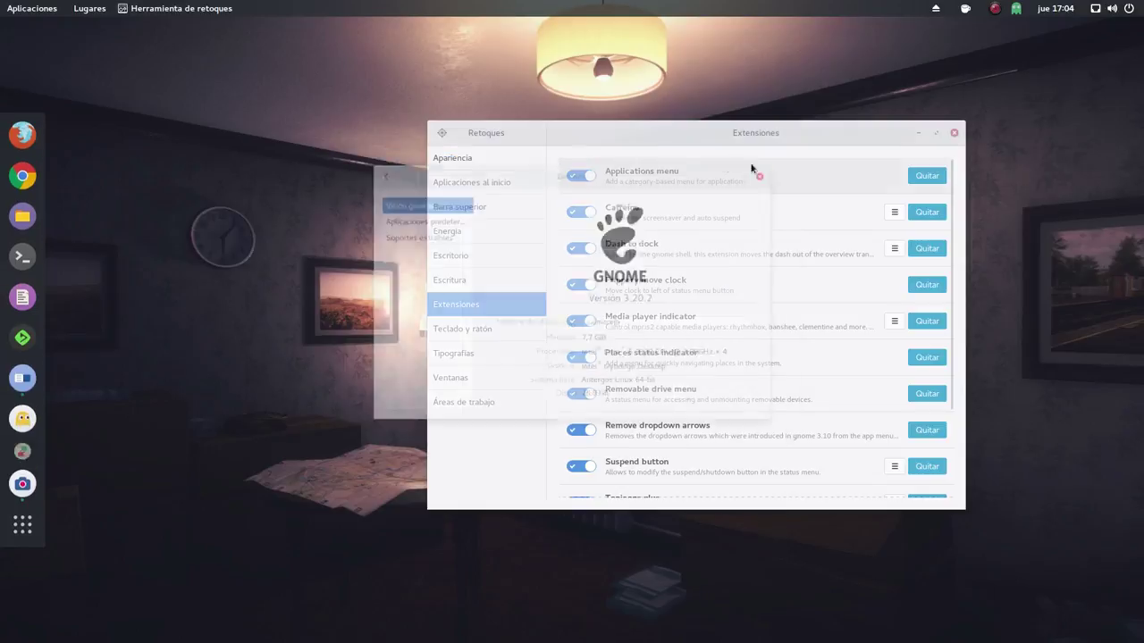
- Browse the application categories under Aplicaciones, such as Favoritos, Graphics and Oficina, and dismiss the list
{"action": "left_click", "coordinate": [34, 8]}
{"action": "mouse_move", "coordinate": [45, 190]}
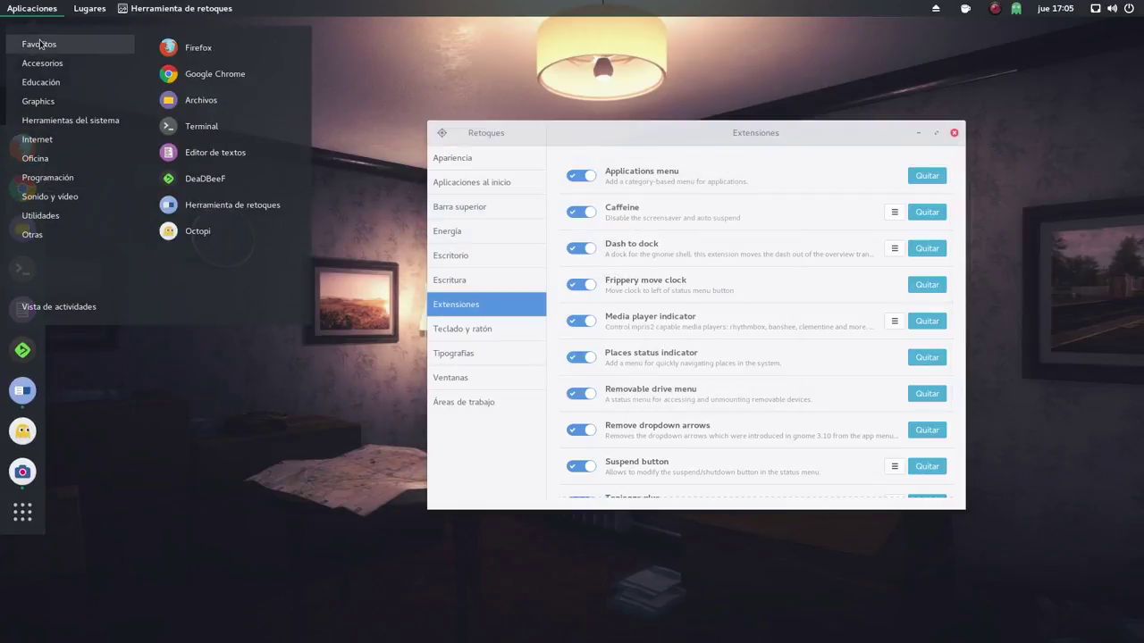
{"action": "mouse_move", "coordinate": [32, 88]}
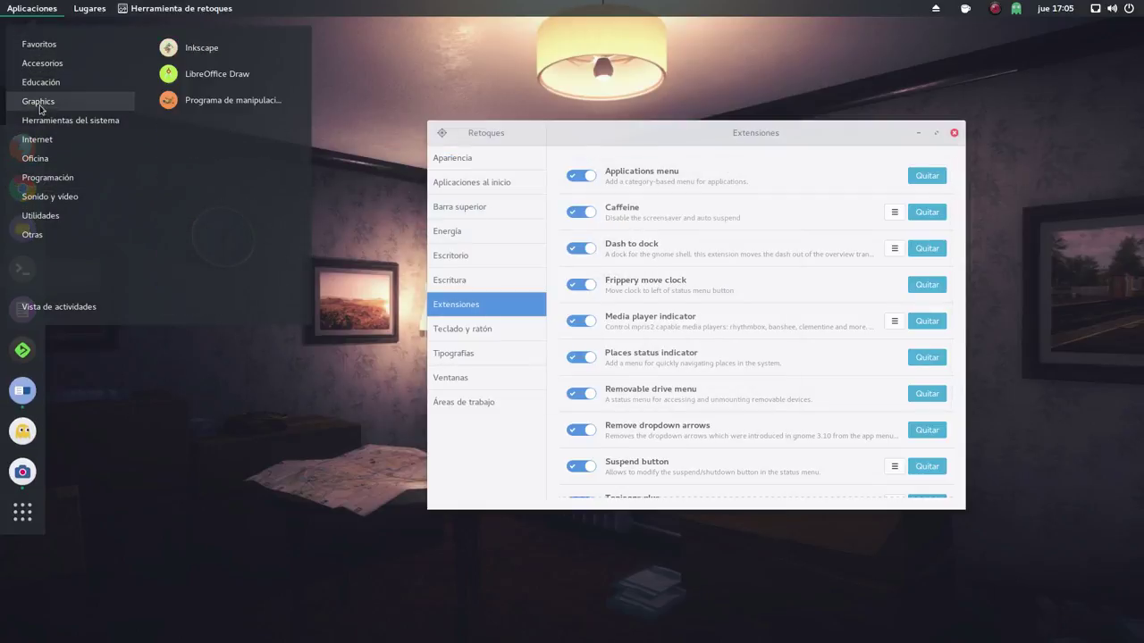
{"action": "mouse_move", "coordinate": [45, 125]}
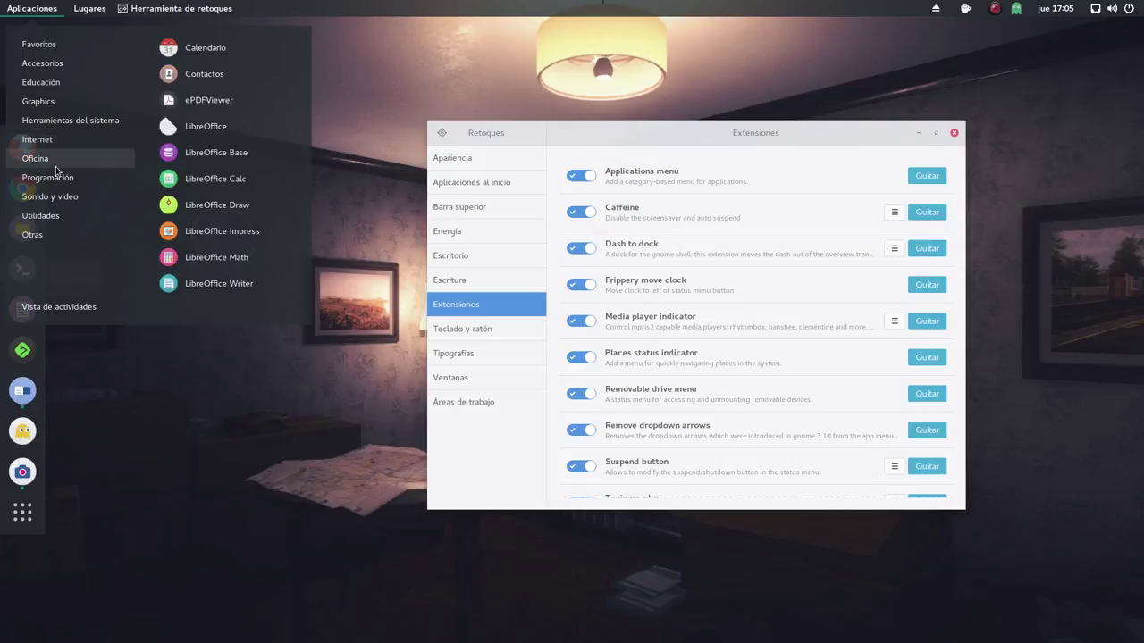
{"action": "left_click", "coordinate": [398, 44]}
- Search for "a" in the activities overview
{"action": "mouse_move", "coordinate": [1, 1]}
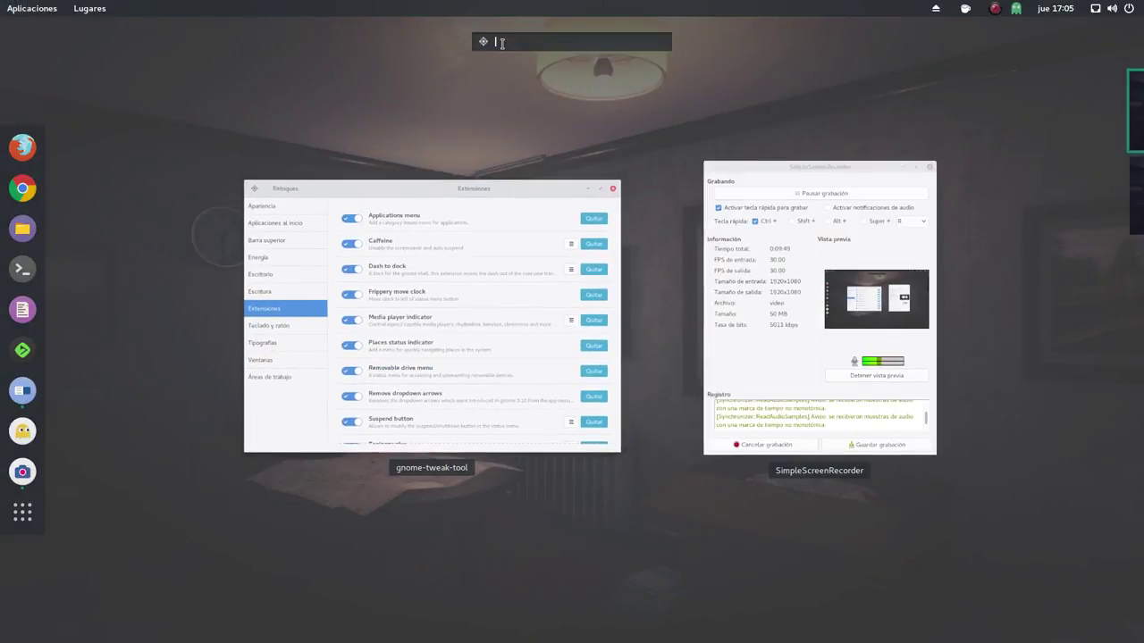
{"action": "type", "text": "a"}
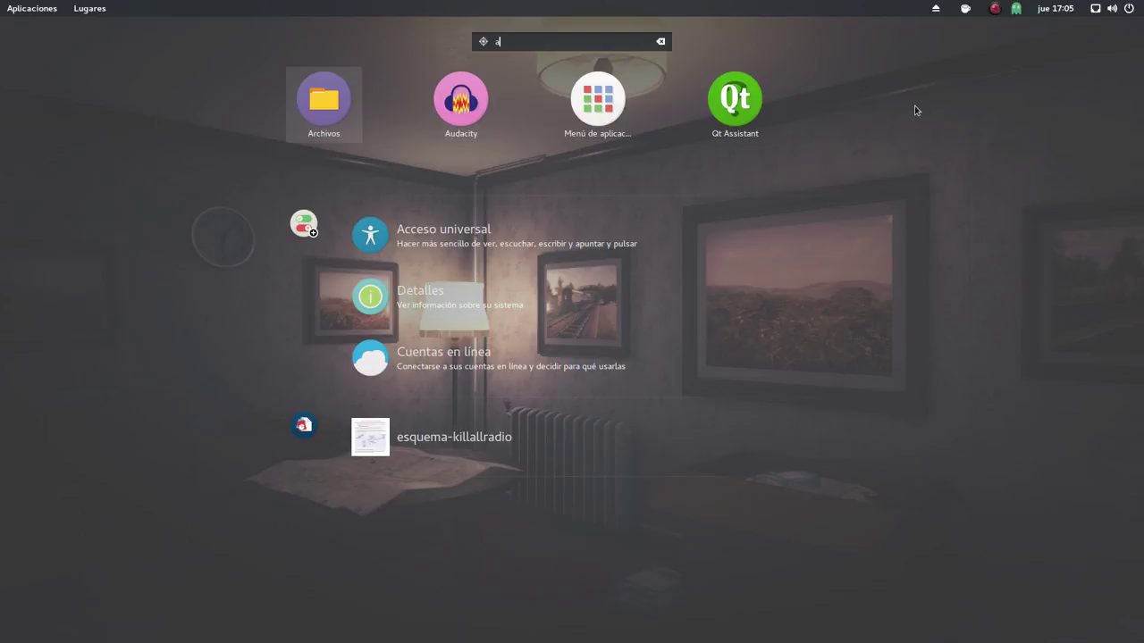
- Clear the activities overview search, return to the desktop, and reposition the Retoques window
{"action": "left_click", "coordinate": [660, 41]}
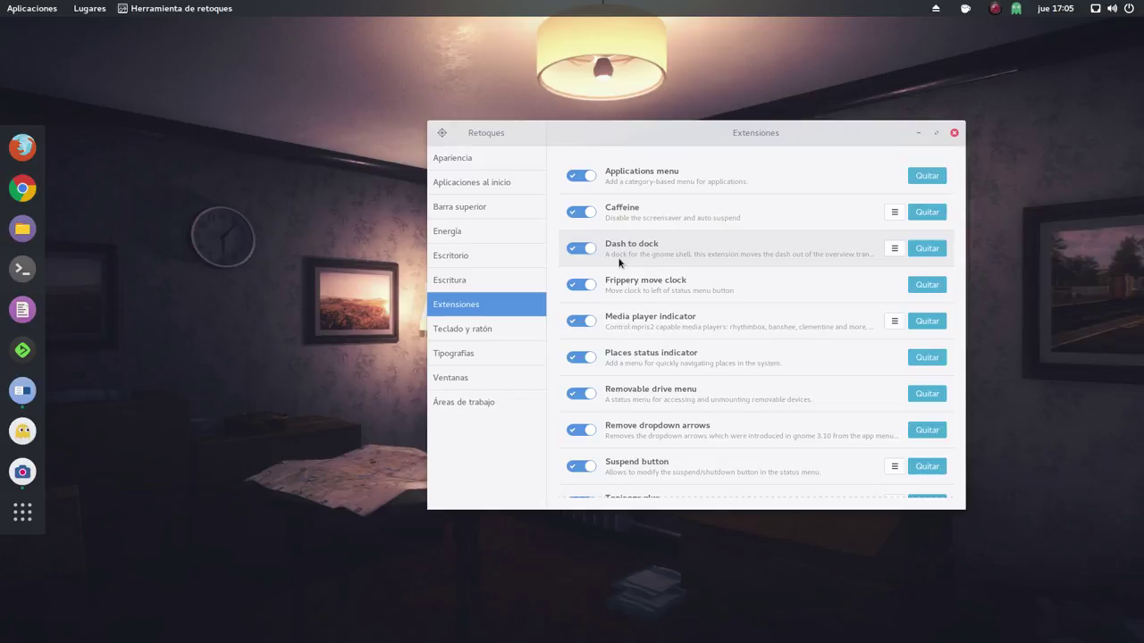
{"action": "left_click_drag", "start_coordinate": [711, 130], "coordinate": [549, 146]}
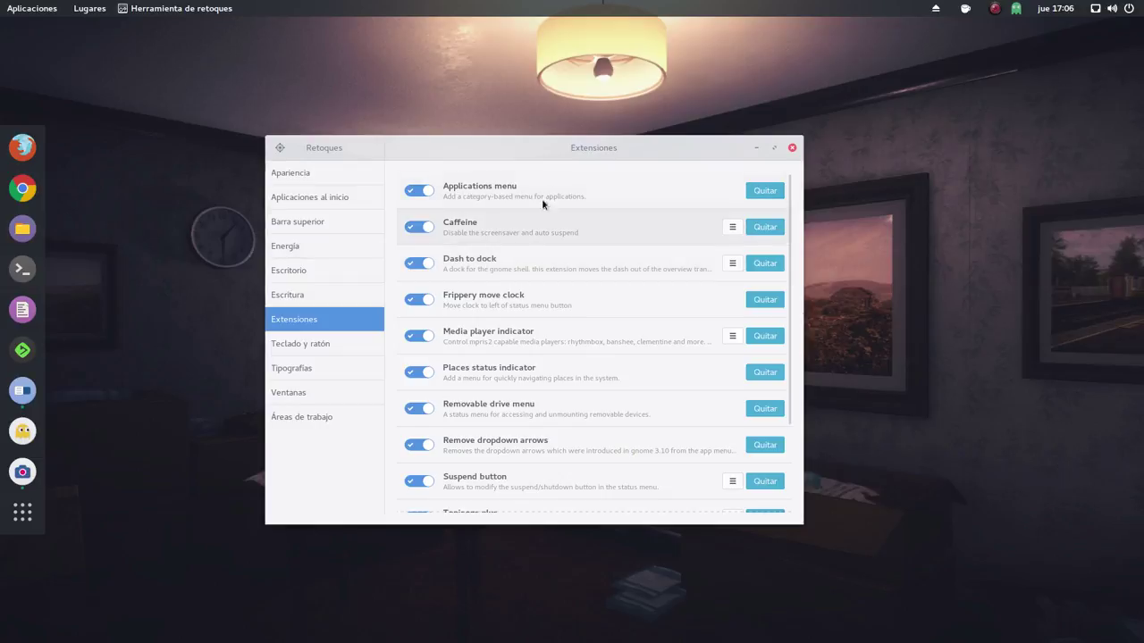
{"action": "left_click_drag", "start_coordinate": [569, 146], "coordinate": [768, 118]}
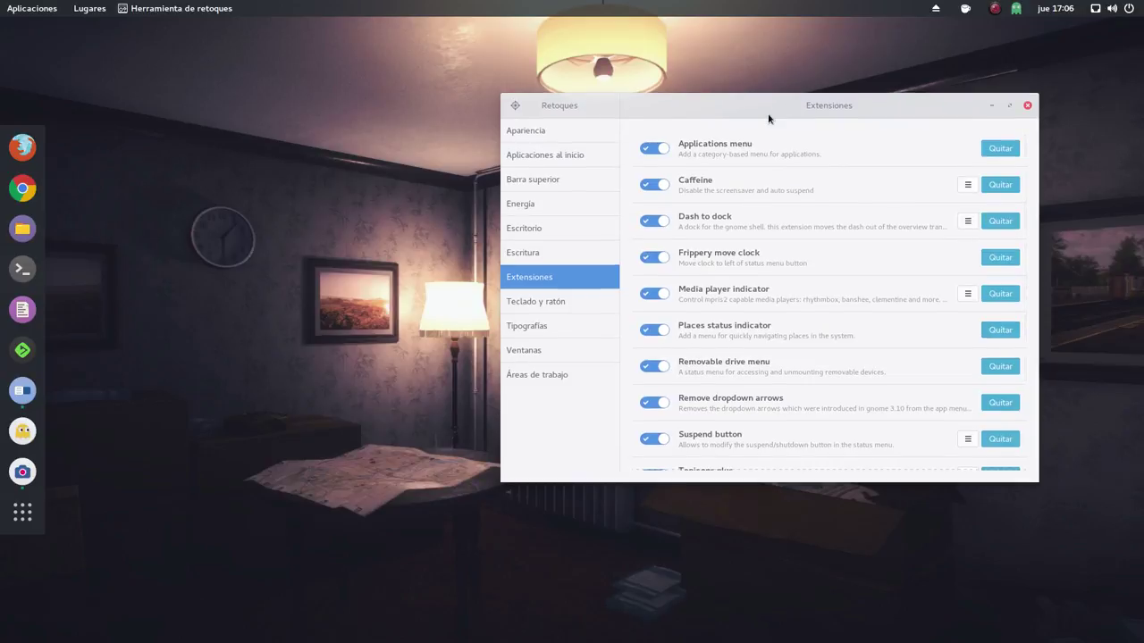
- Open the Dash to dock extension's preferences and arrange that window side by side with the Retoques window
{"action": "left_click", "coordinate": [961, 220]}
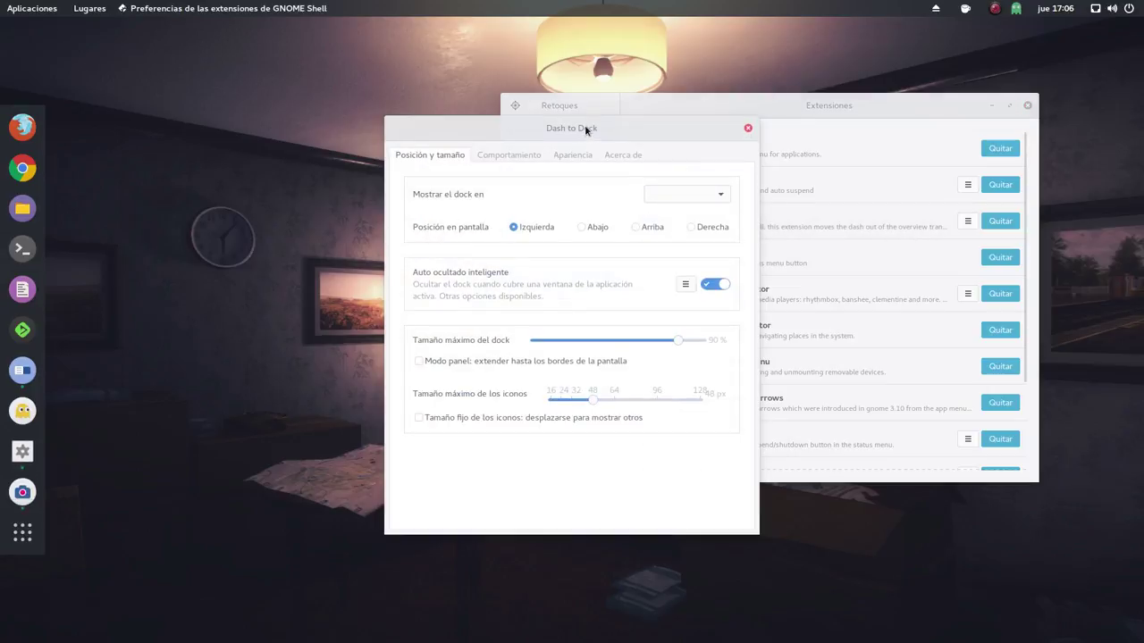
{"action": "left_click_drag", "start_coordinate": [584, 124], "coordinate": [456, 177]}
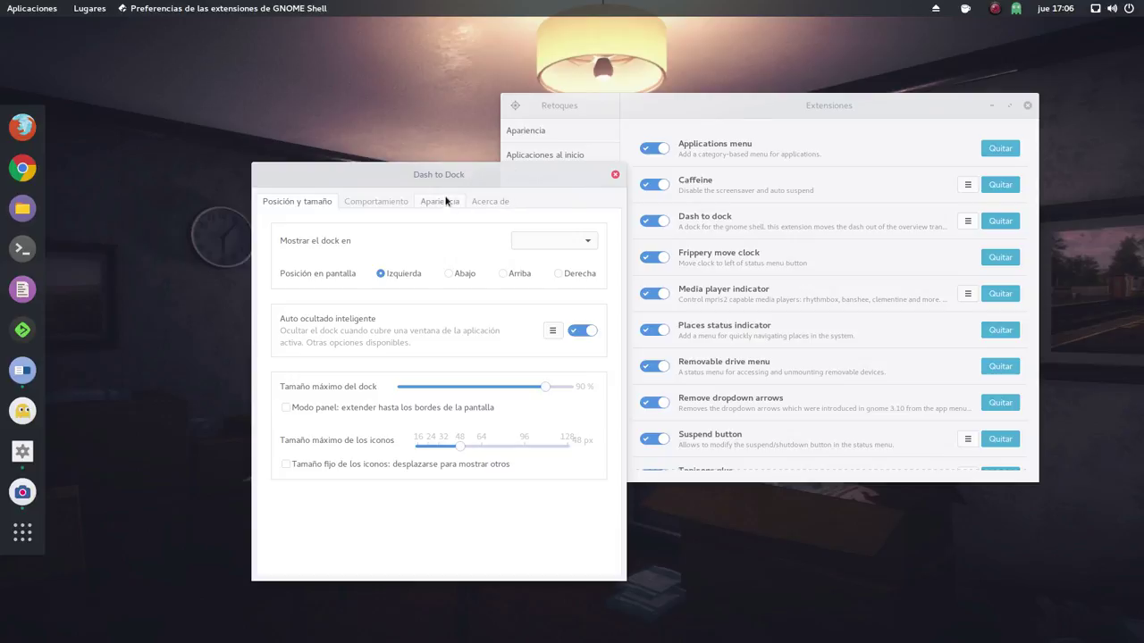
{"action": "left_click_drag", "start_coordinate": [444, 176], "coordinate": [303, 104]}
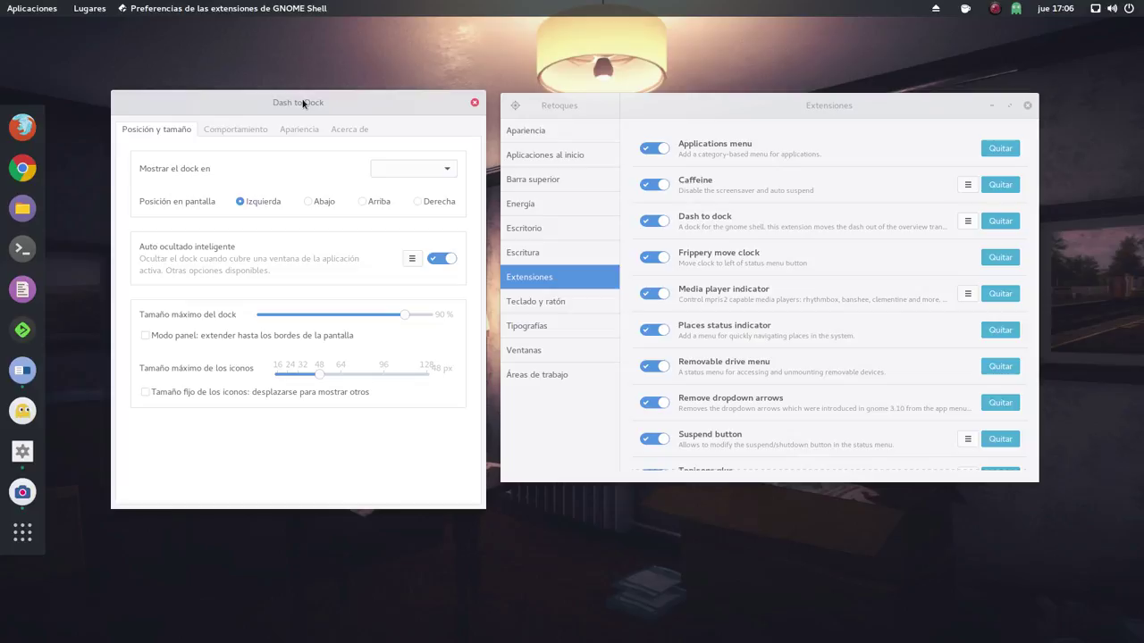
{"action": "left_click_drag", "start_coordinate": [725, 111], "coordinate": [797, 98]}
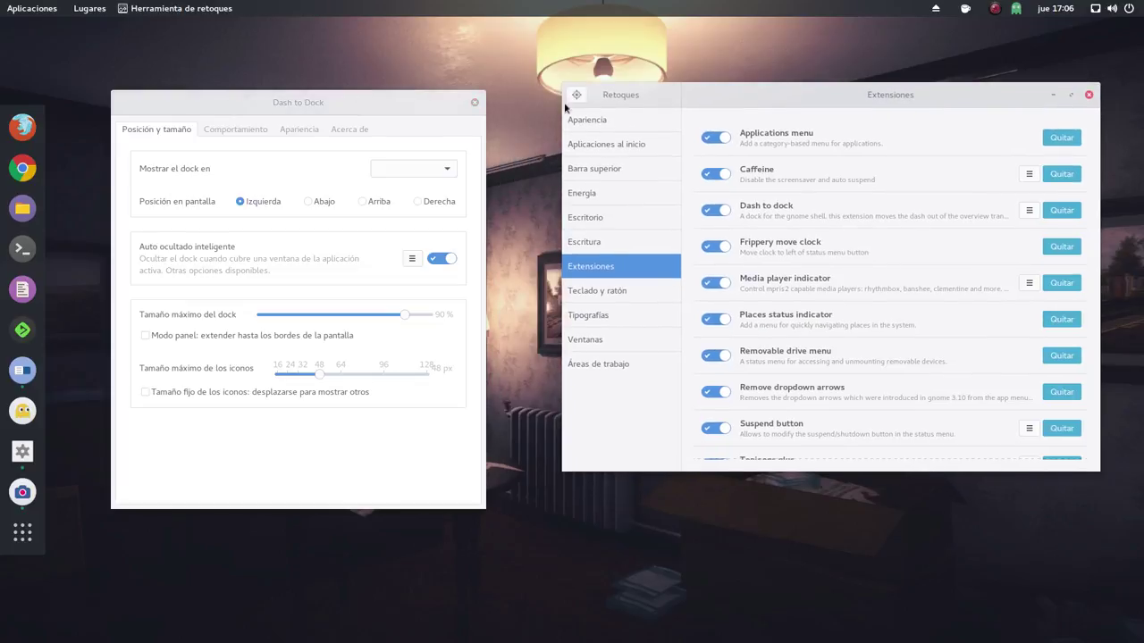
{"action": "left_click", "coordinate": [315, 101]}
{"action": "left_click_drag", "start_coordinate": [314, 102], "coordinate": [318, 100]}
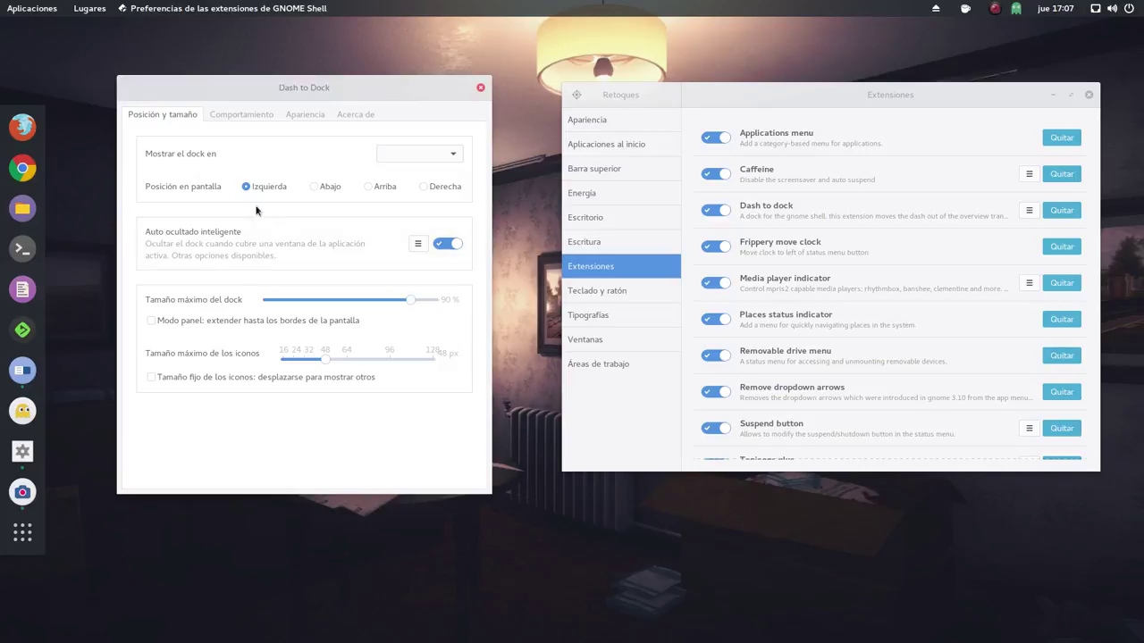
- Try the dock positions Abajo, Arriba and Derecha, and set the dock back to Izquierda
{"action": "left_click", "coordinate": [314, 187]}
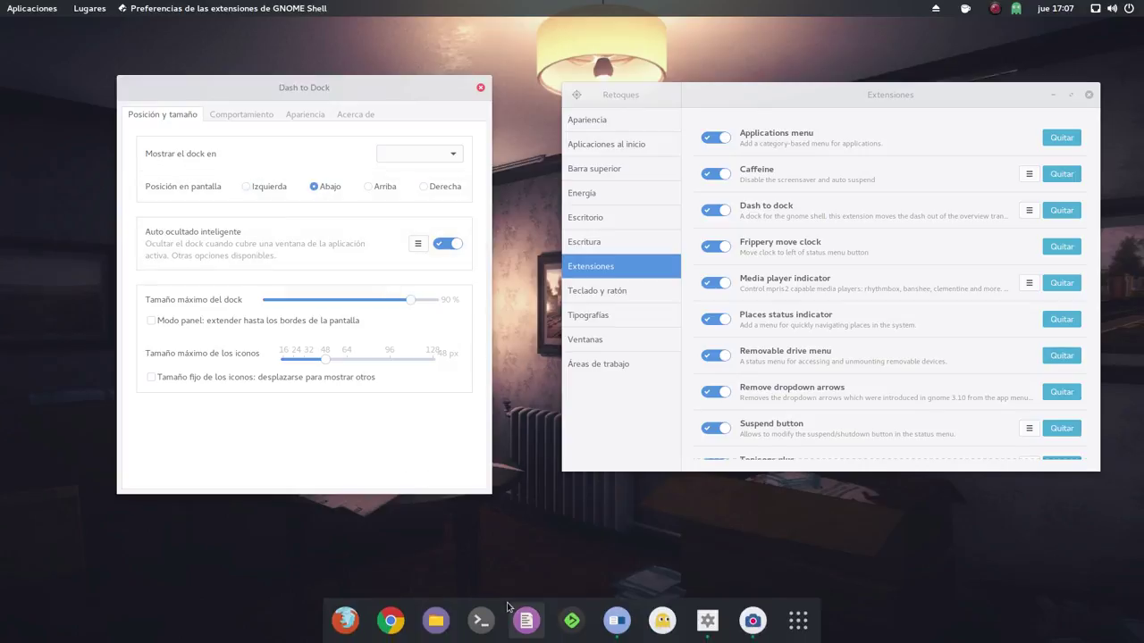
{"action": "left_click", "coordinate": [368, 187]}
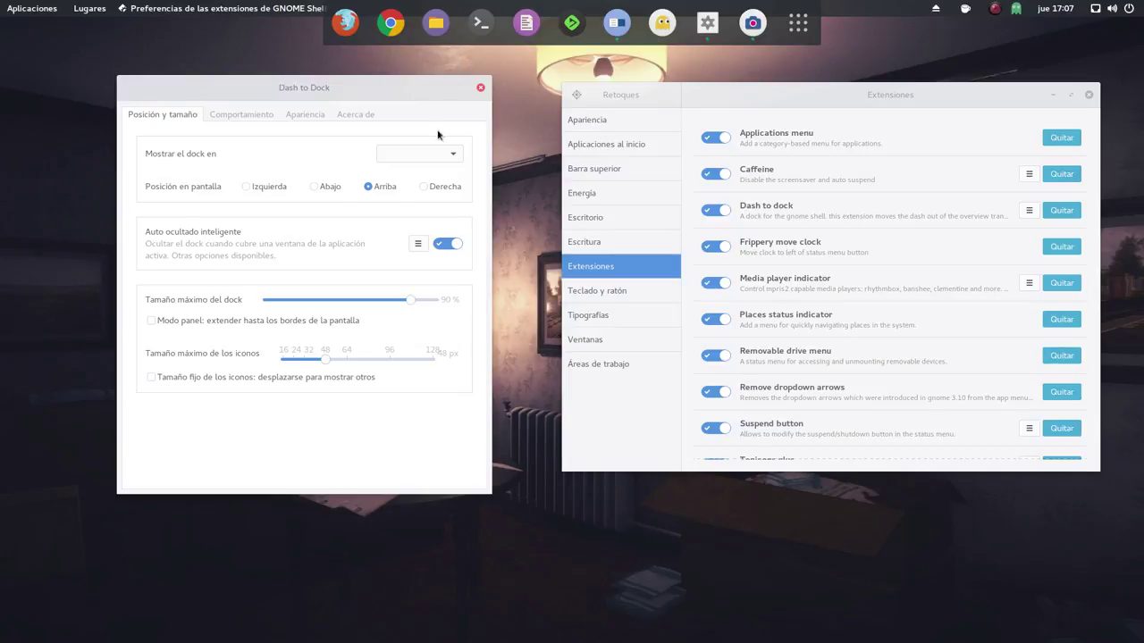
{"action": "left_click", "coordinate": [420, 187]}
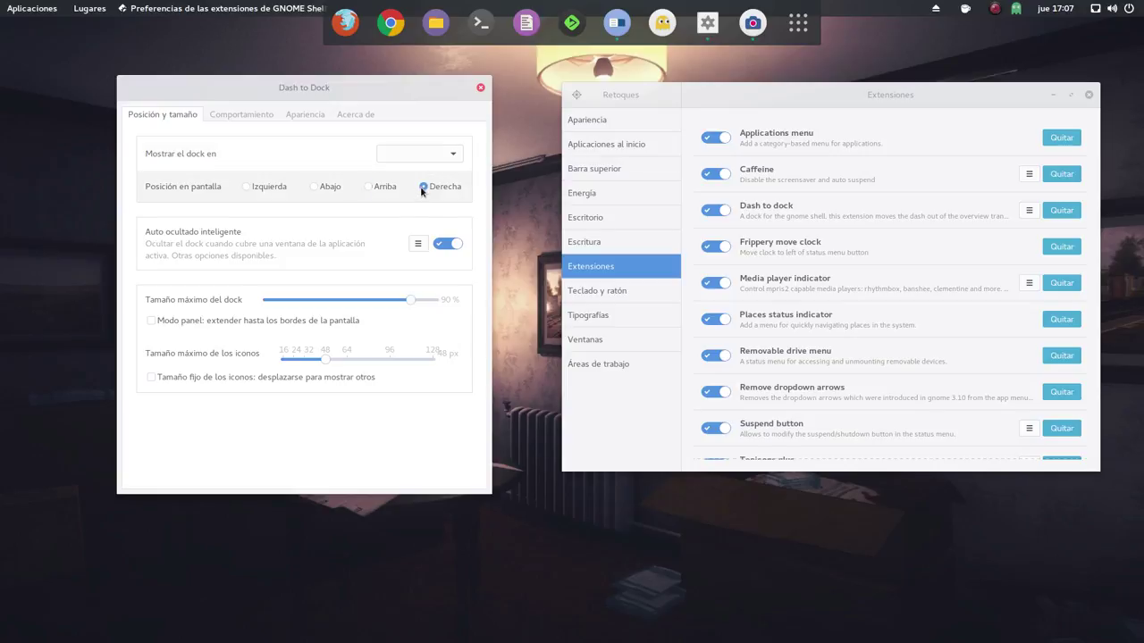
{"action": "left_click_drag", "start_coordinate": [762, 95], "coordinate": [732, 92]}
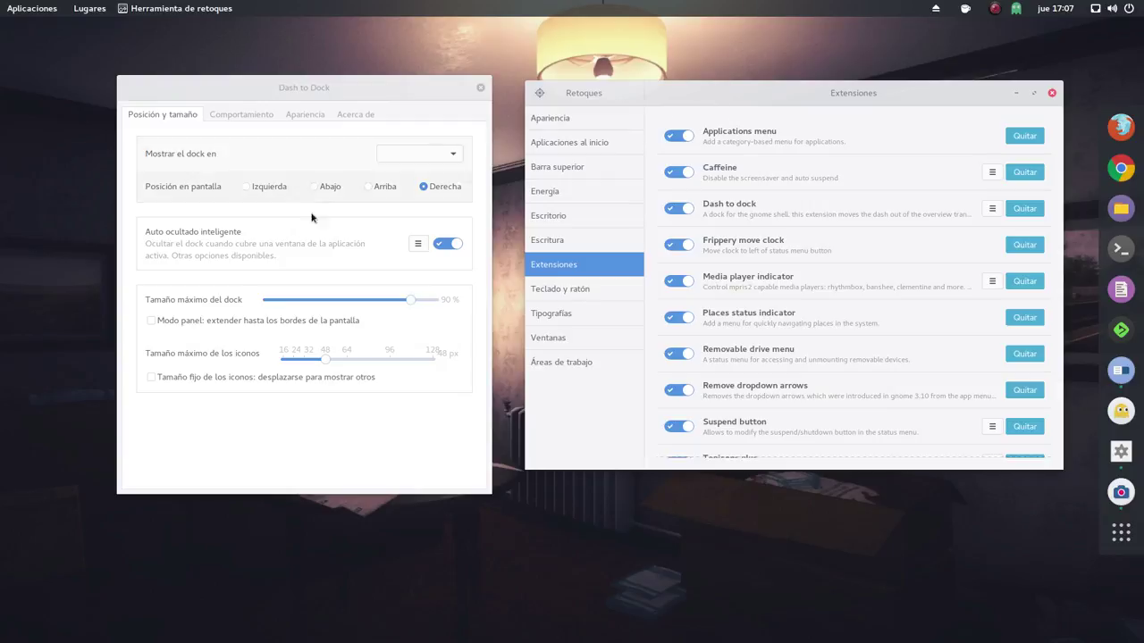
{"action": "left_click", "coordinate": [248, 185]}
{"action": "left_click", "coordinate": [247, 185]}
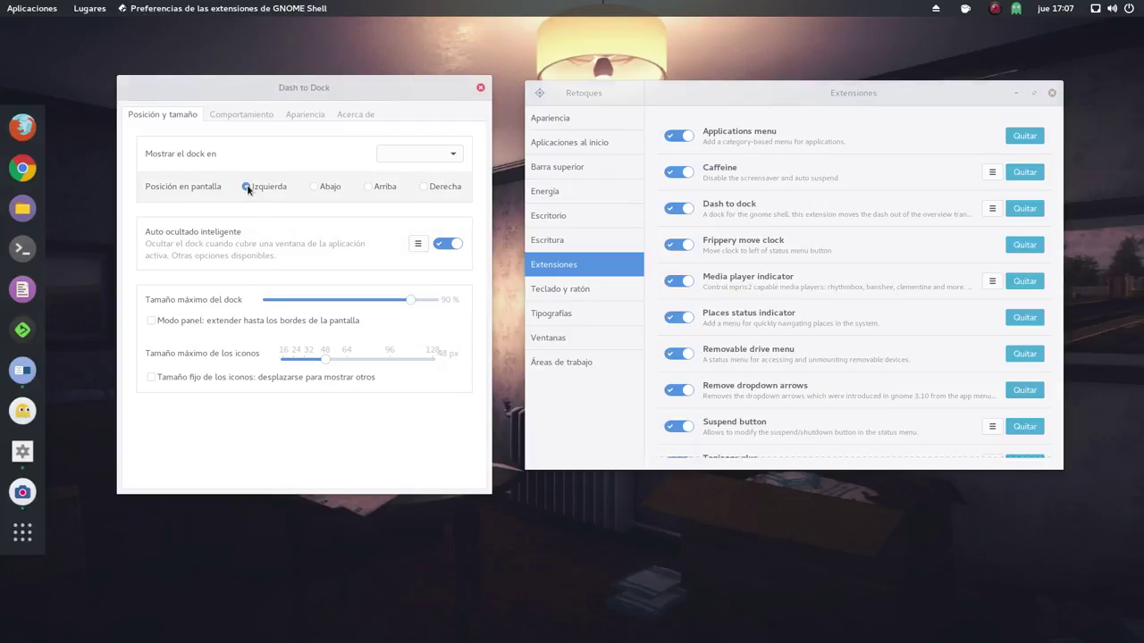
- Review the Comportamiento, Apariencia and Acerca de settings of Dash to Dock, and close its preferences
{"action": "left_click_drag", "start_coordinate": [310, 86], "coordinate": [323, 90]}
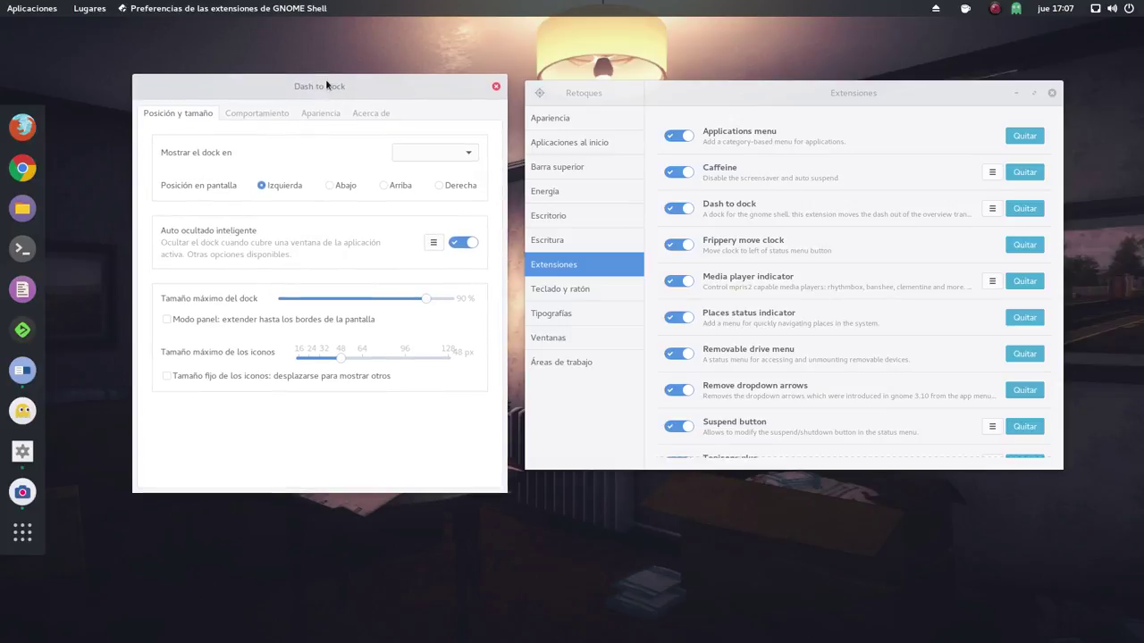
{"action": "mouse_move", "coordinate": [330, 85]}
{"action": "left_mouse_down"}
{"action": "mouse_move", "coordinate": [217, 82]}
{"action": "mouse_move", "coordinate": [320, 75]}
{"action": "left_mouse_up"}
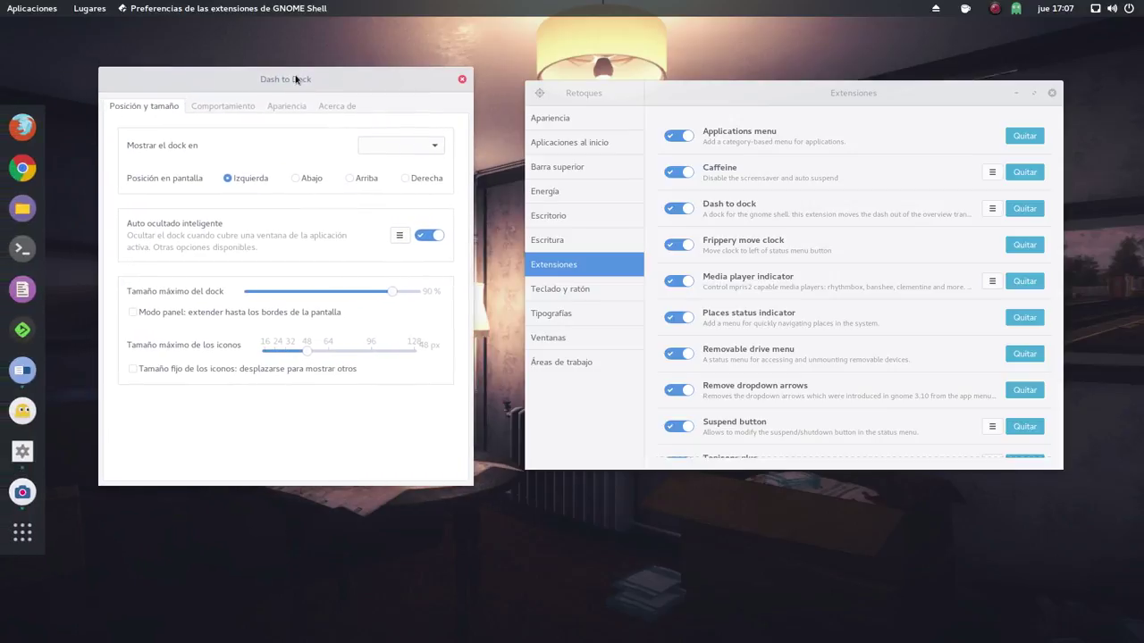
{"action": "left_click", "coordinate": [218, 106]}
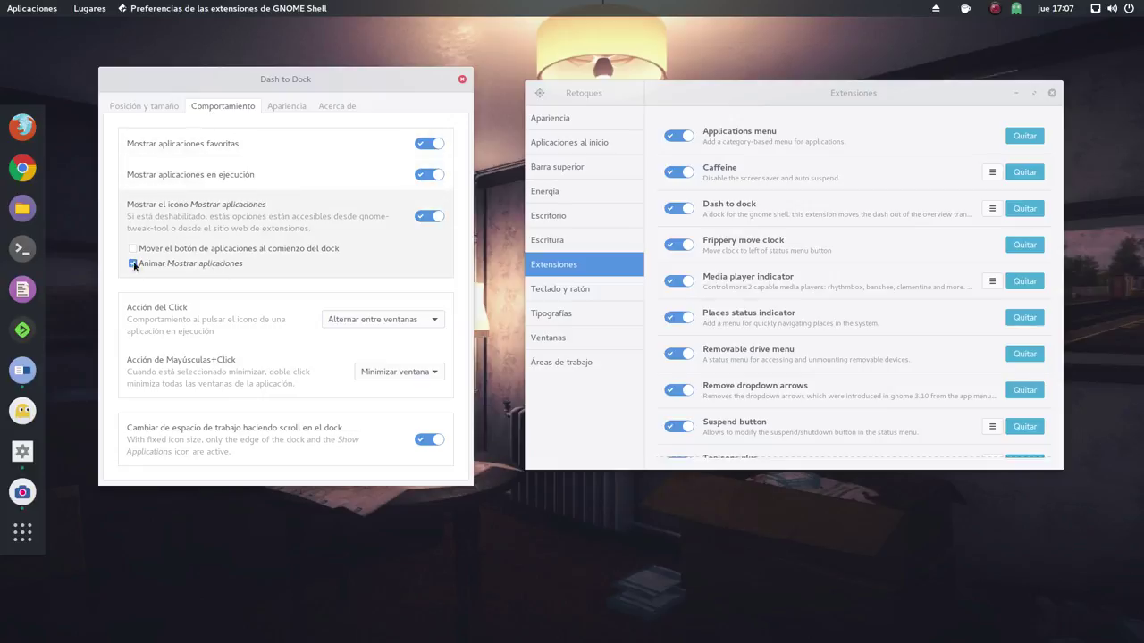
{"action": "left_click", "coordinate": [286, 107]}
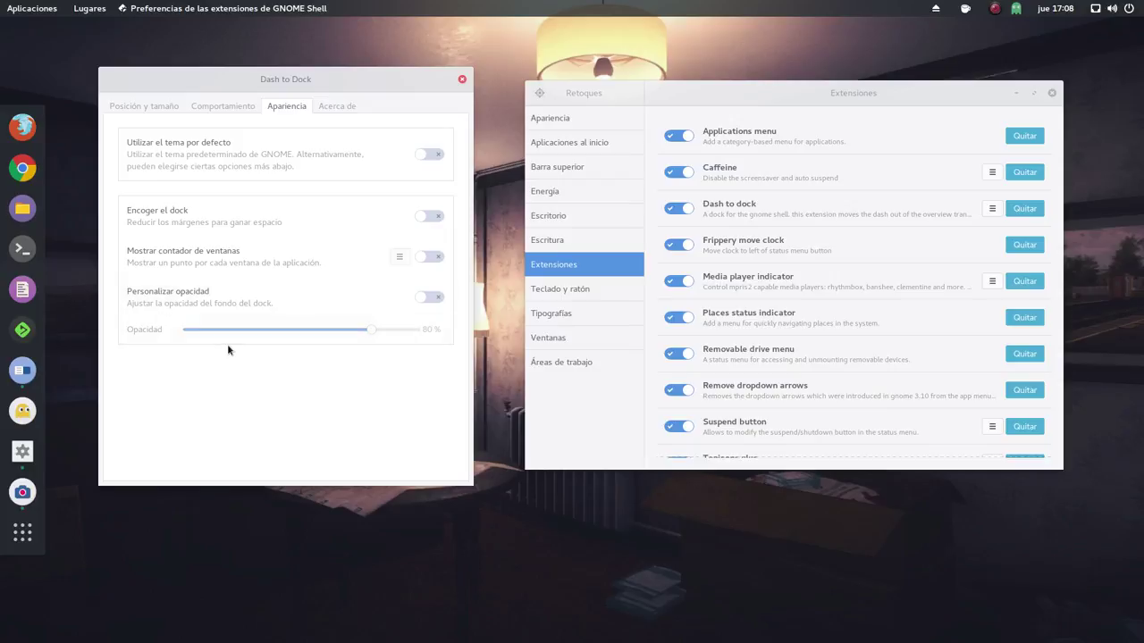
{"action": "left_click", "coordinate": [331, 108]}
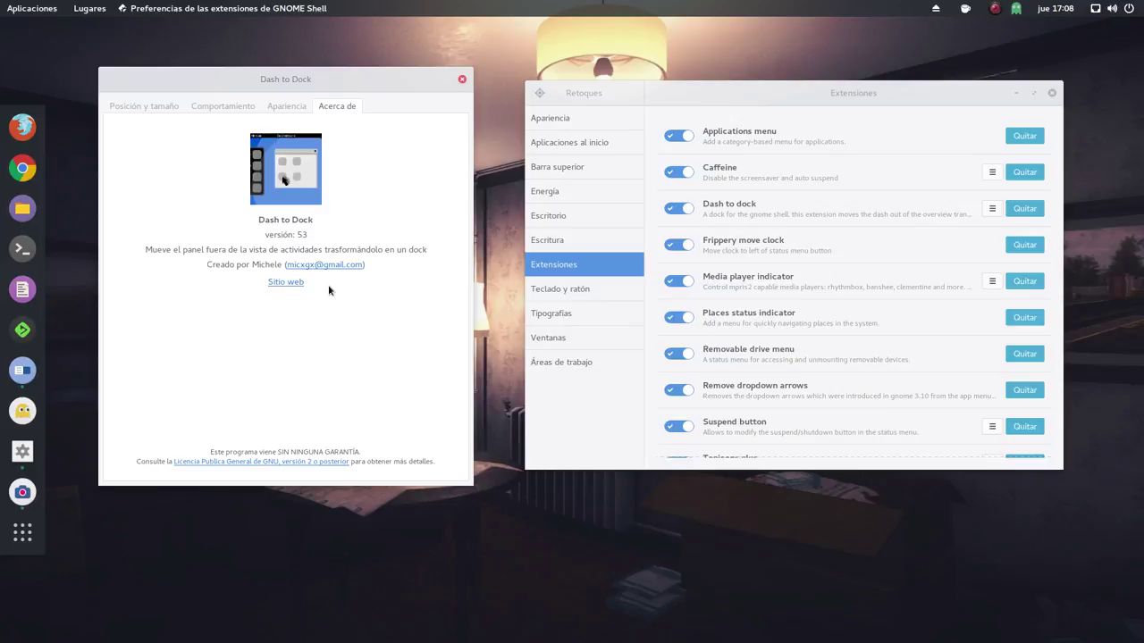
{"action": "left_click", "coordinate": [462, 78]}
{"action": "left_click_drag", "start_coordinate": [785, 87], "coordinate": [511, 87]}
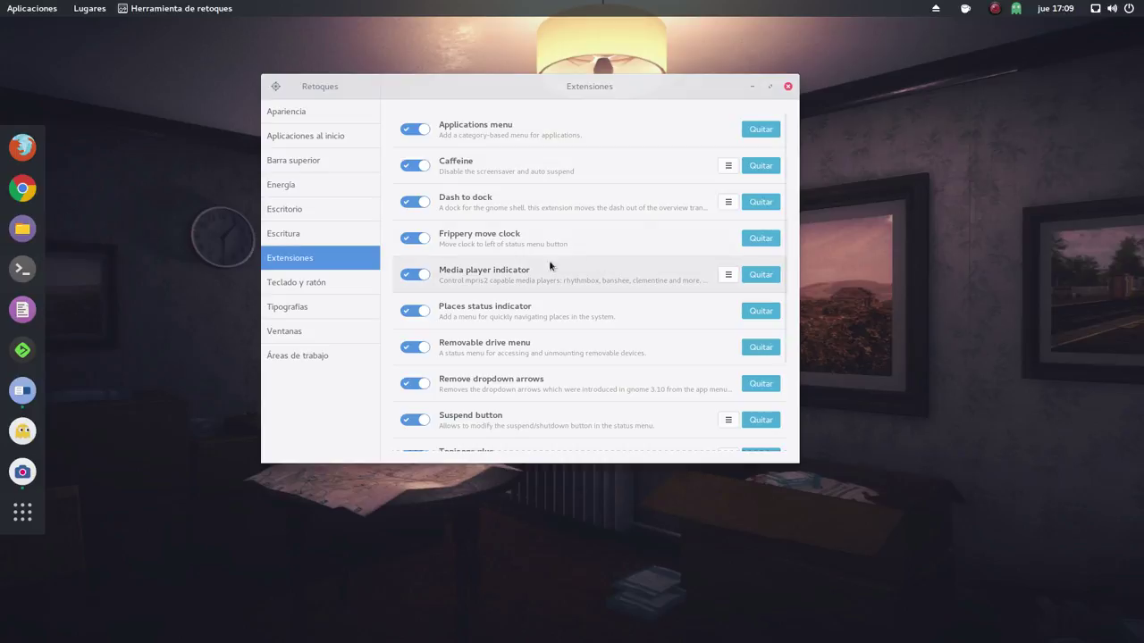
- Launch DeaDBeeF and close its window, comparing the system menu before and after for media player controls
{"action": "left_click", "coordinate": [1110, 11]}
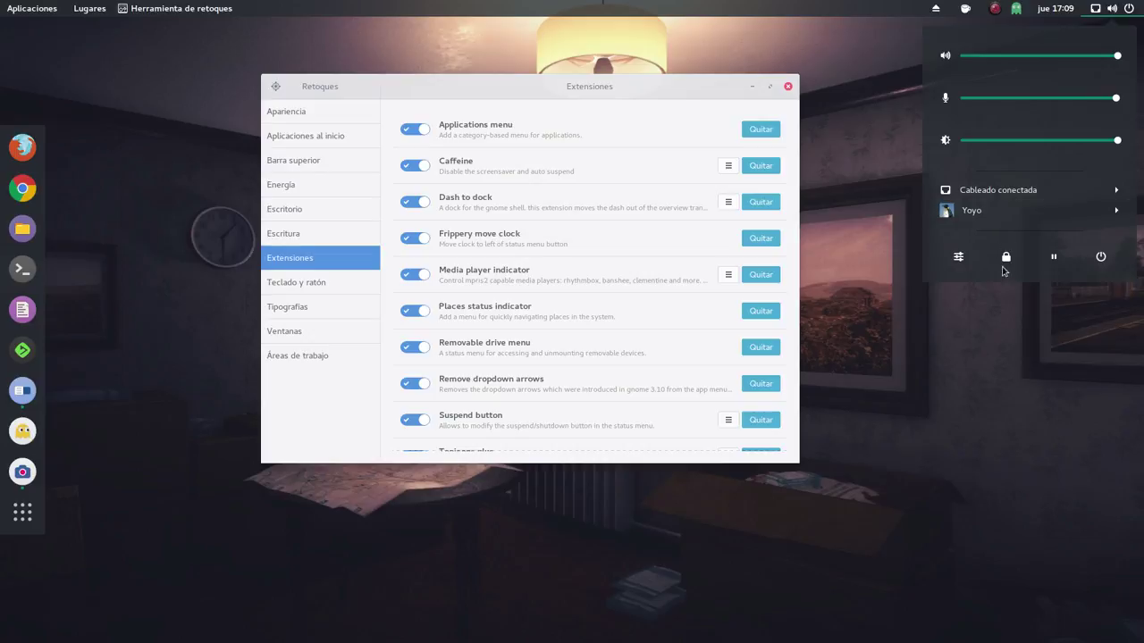
{"action": "left_click", "coordinate": [168, 161]}
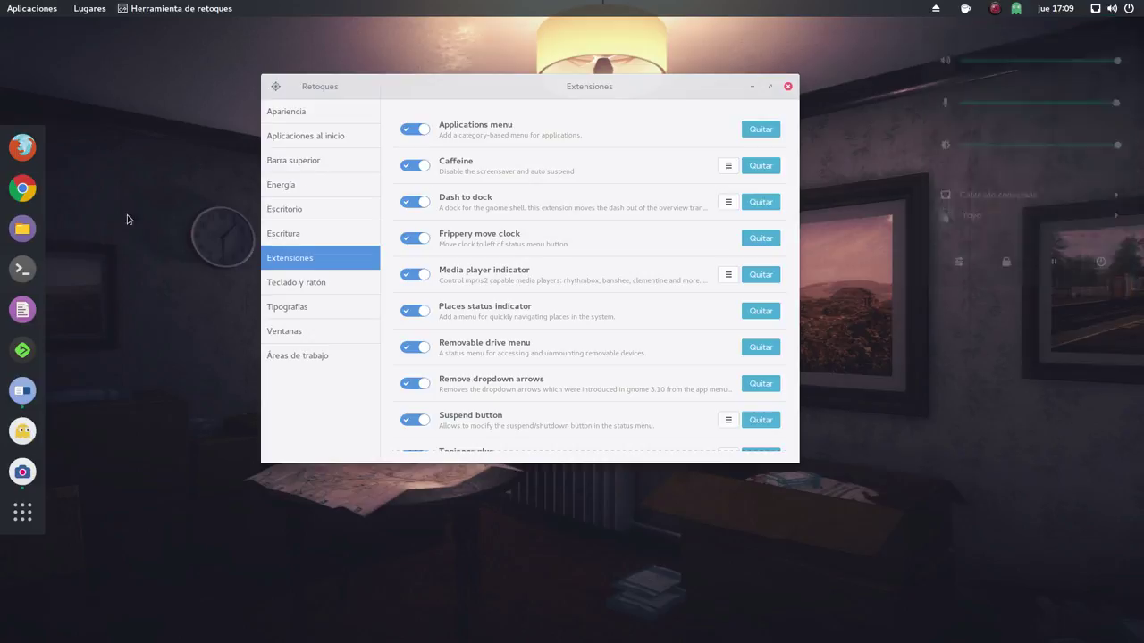
{"action": "left_click", "coordinate": [33, 341]}
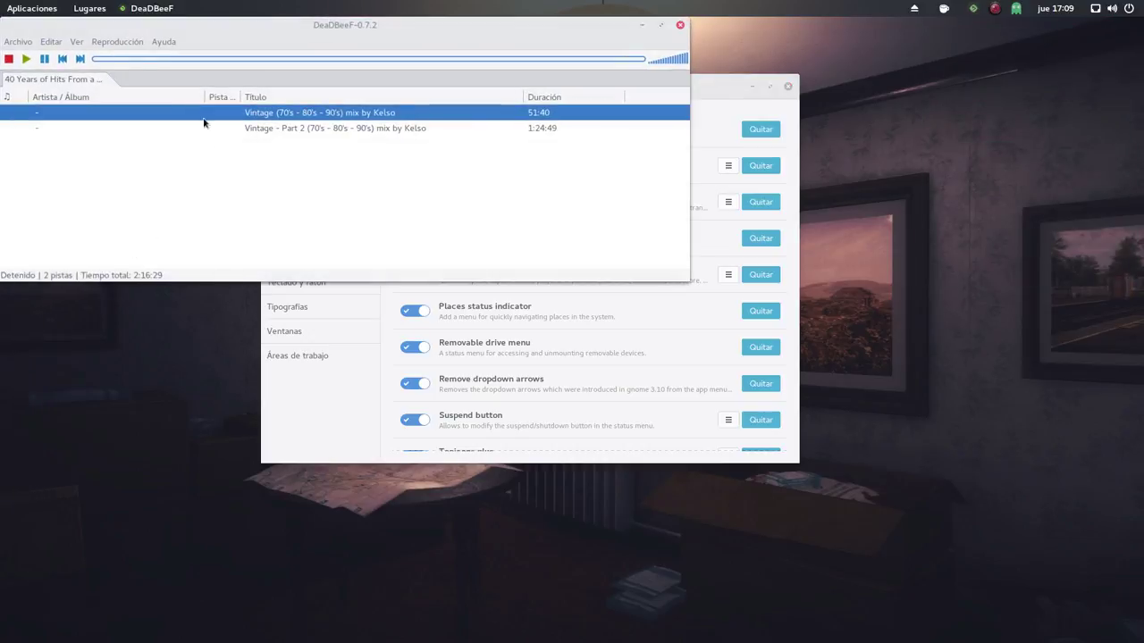
{"action": "left_click", "coordinate": [680, 25]}
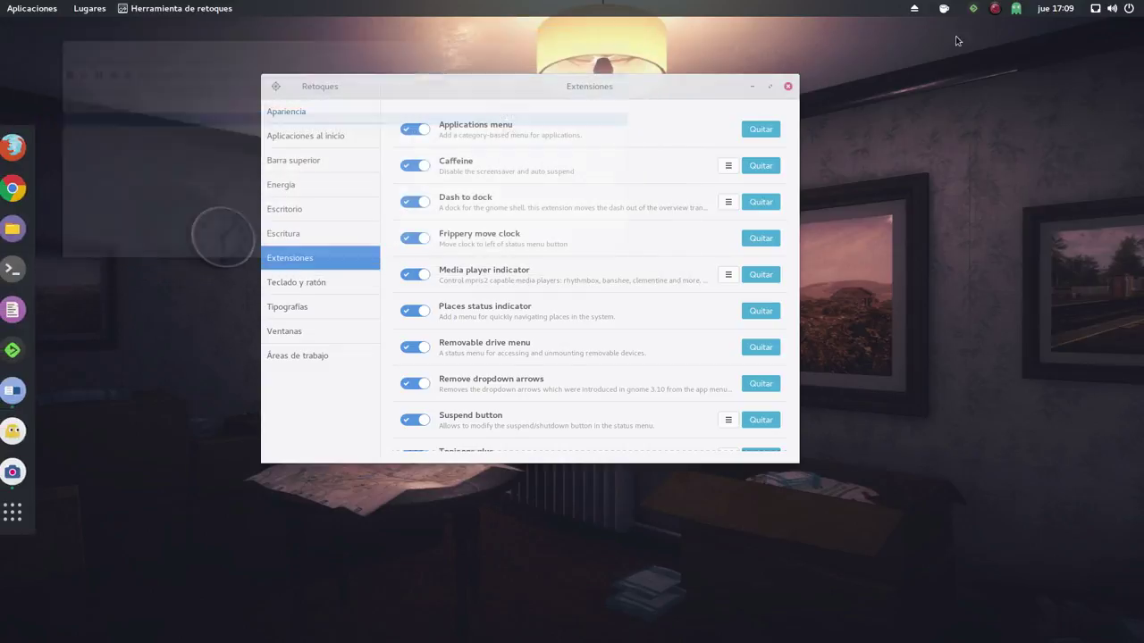
{"action": "left_click", "coordinate": [1113, 13]}
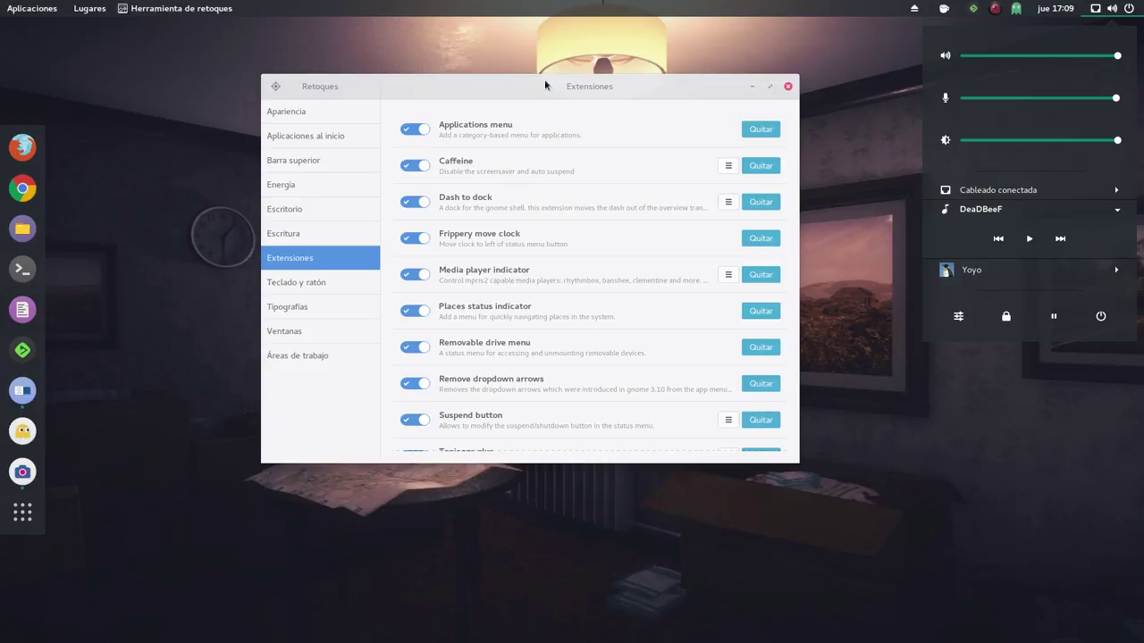
{"action": "left_click", "coordinate": [620, 34]}
{"action": "left_click_drag", "start_coordinate": [570, 90], "coordinate": [550, 95]}
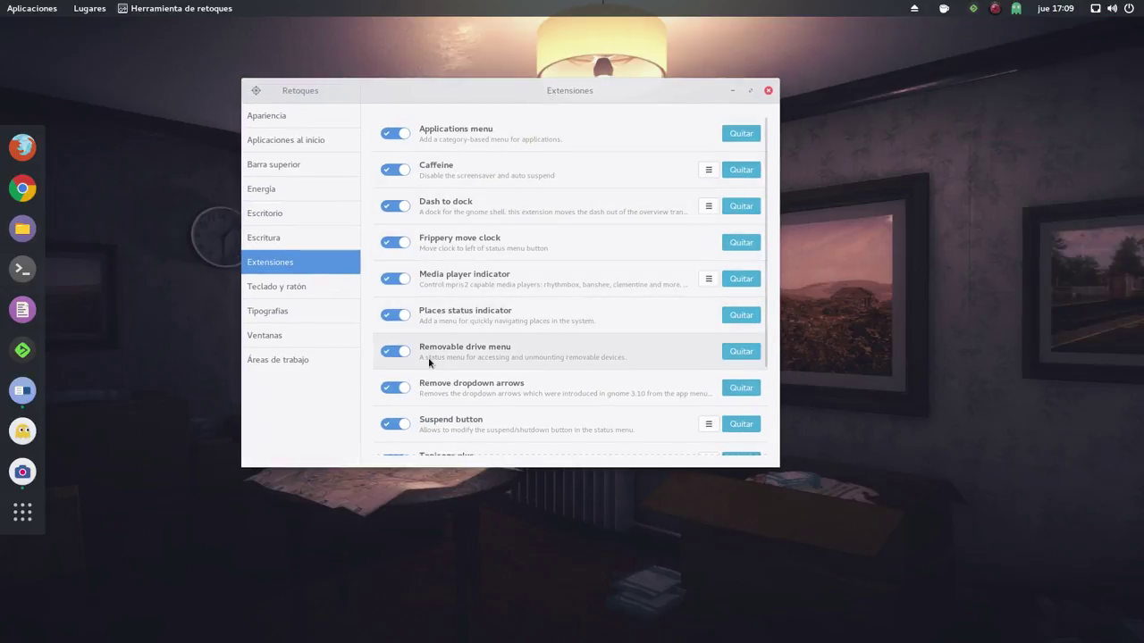
- Examine the locations under Lugares and the buttons in the system menu, dismissing each, while browsing the extensions list
{"action": "left_click", "coordinate": [88, 11]}
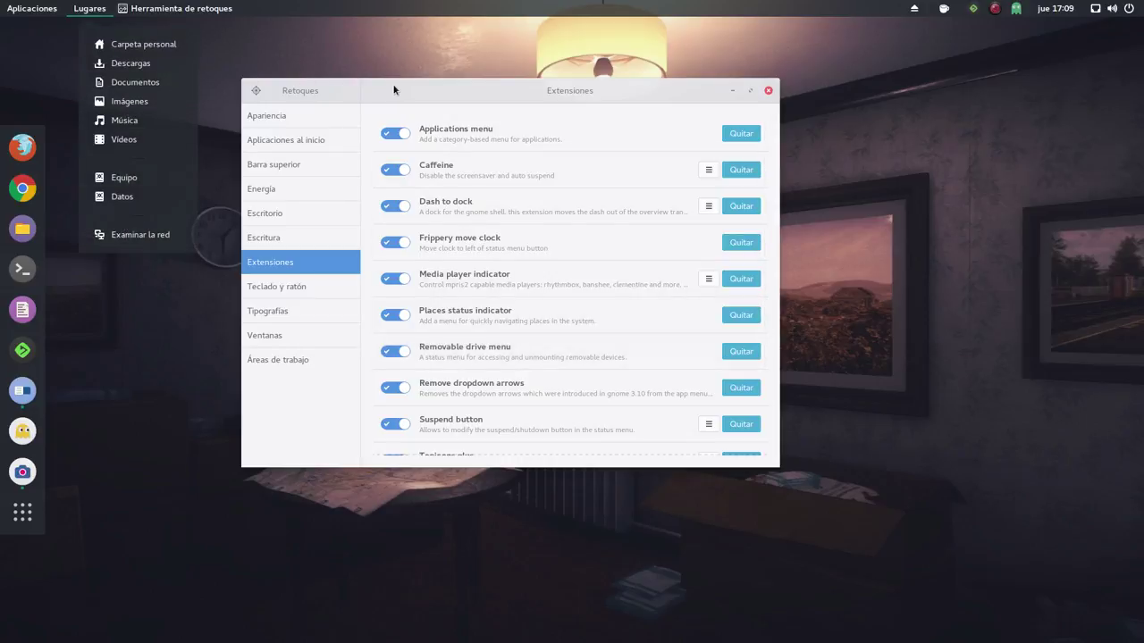
{"action": "left_click", "coordinate": [393, 89]}
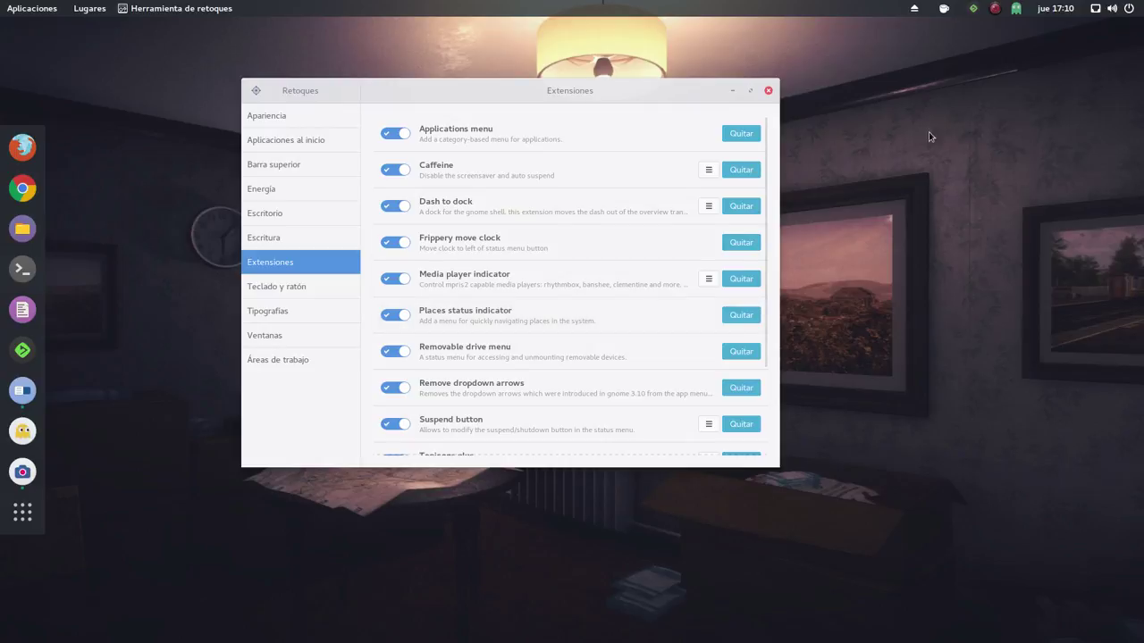
{"action": "scroll", "coordinate": [496, 307], "scroll_direction": "down", "scroll_amount": 3}
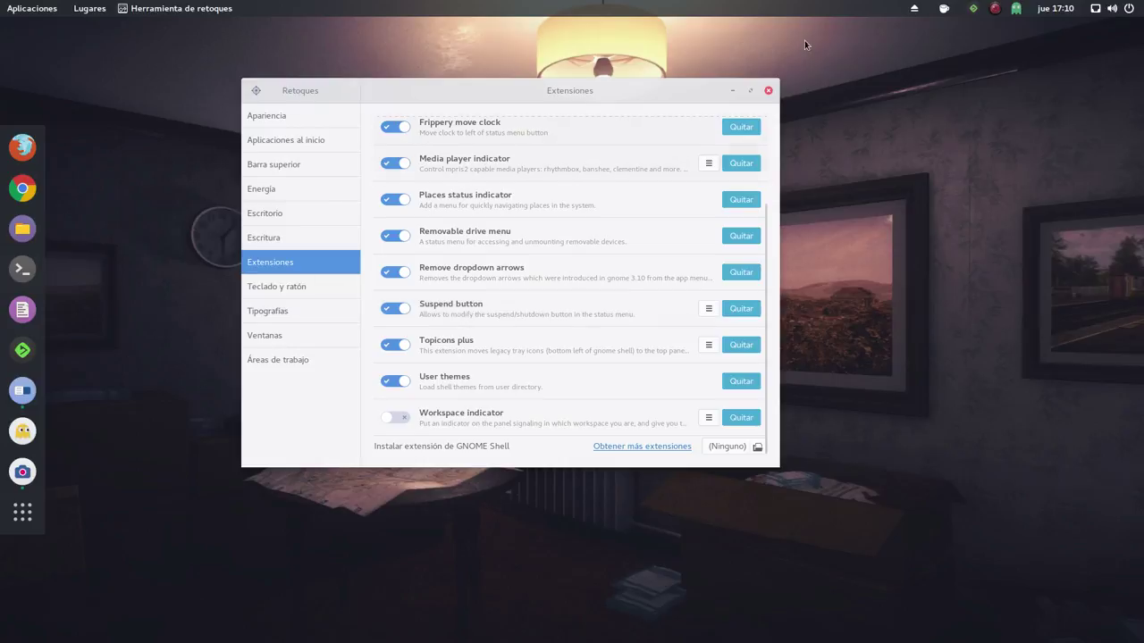
{"action": "left_click", "coordinate": [1100, 8]}
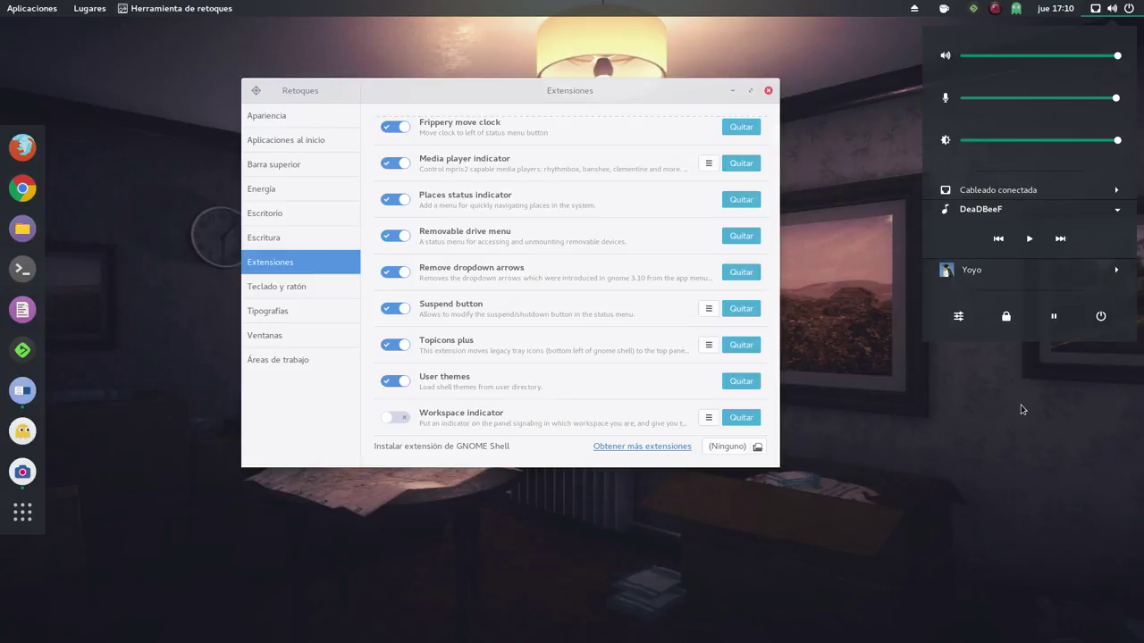
{"action": "left_click", "coordinate": [965, 475]}
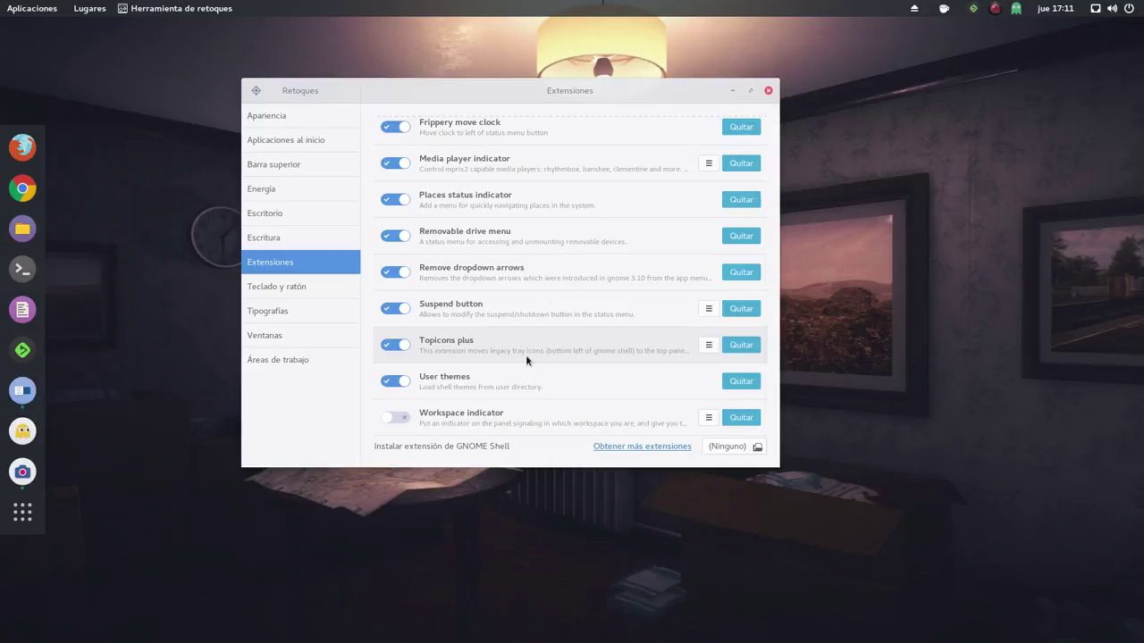
- Reposition the Retoques window and review the extensions list from Applications menu to Workspace indicator
{"action": "left_click_drag", "start_coordinate": [522, 94], "coordinate": [623, 115]}
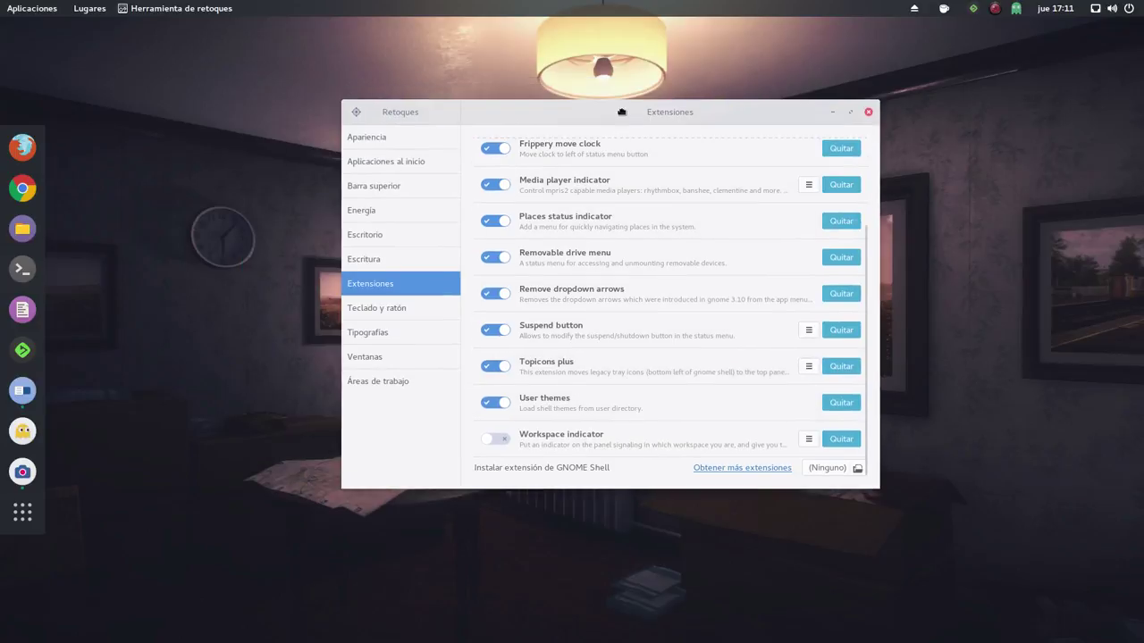
{"action": "scroll", "coordinate": [605, 204], "scroll_direction": "up", "scroll_amount": 3}
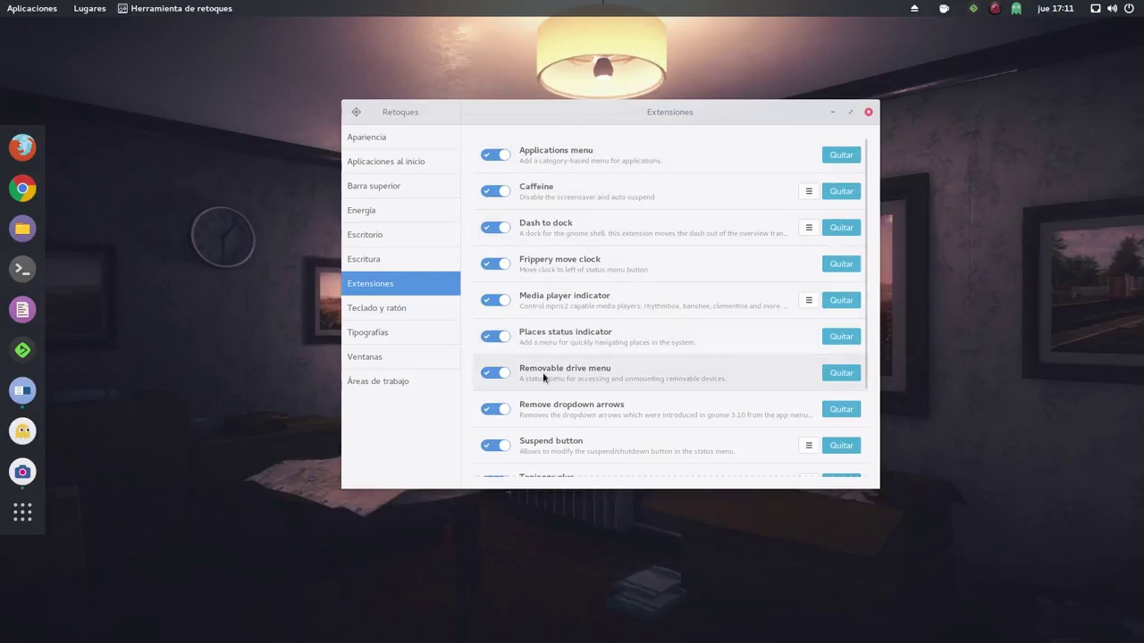
{"action": "scroll", "coordinate": [544, 448], "scroll_direction": "down", "scroll_amount": 1}
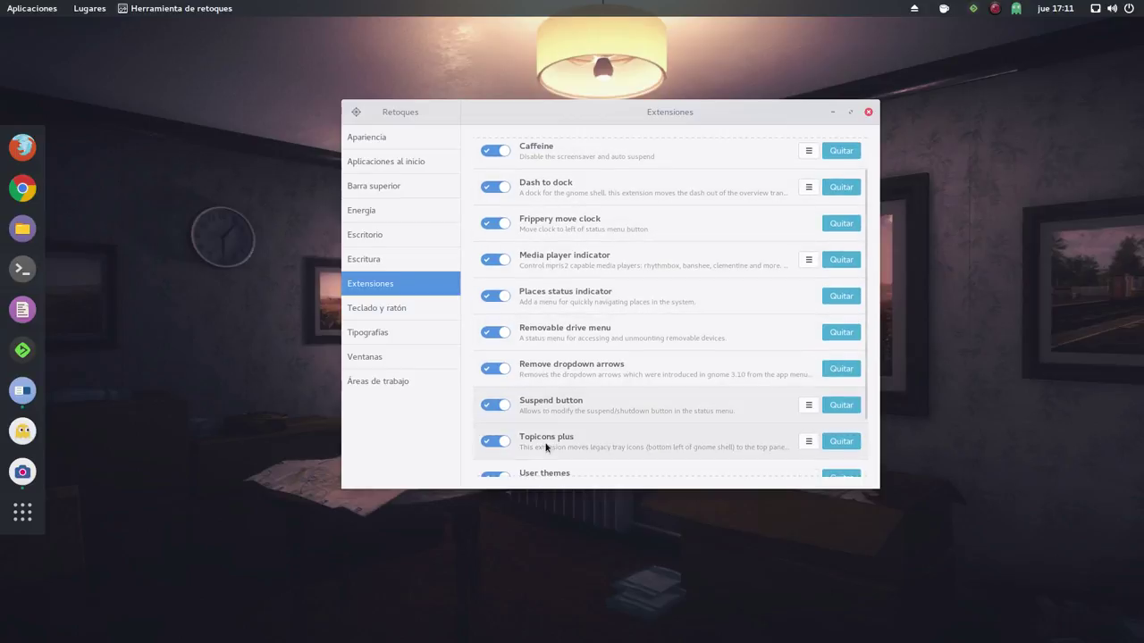
{"action": "scroll", "coordinate": [545, 443], "scroll_direction": "down", "scroll_amount": 2}
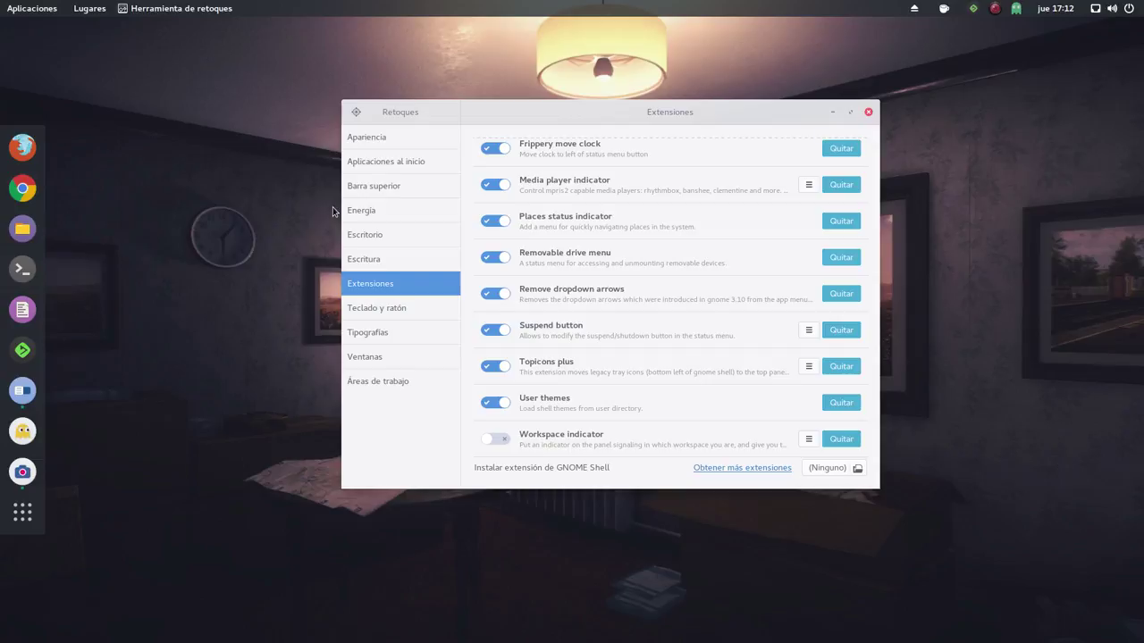
- View the Teclado y ratón and Tipografías settings, and close Herramienta de retoques
{"action": "left_click_drag", "start_coordinate": [511, 109], "coordinate": [454, 115]}
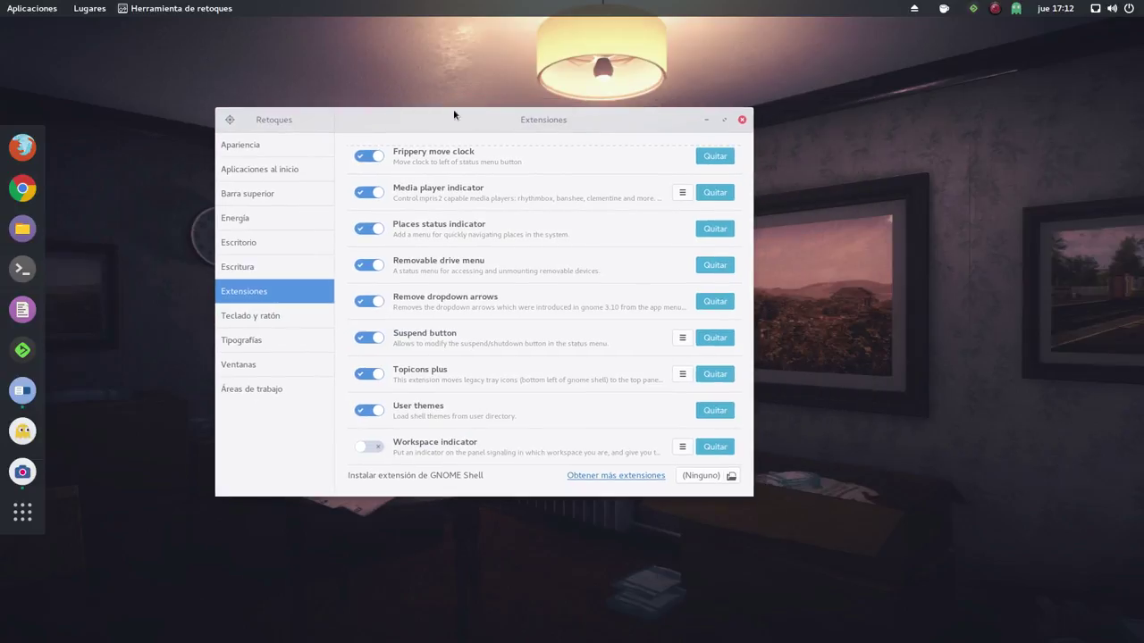
{"action": "left_click", "coordinate": [268, 316]}
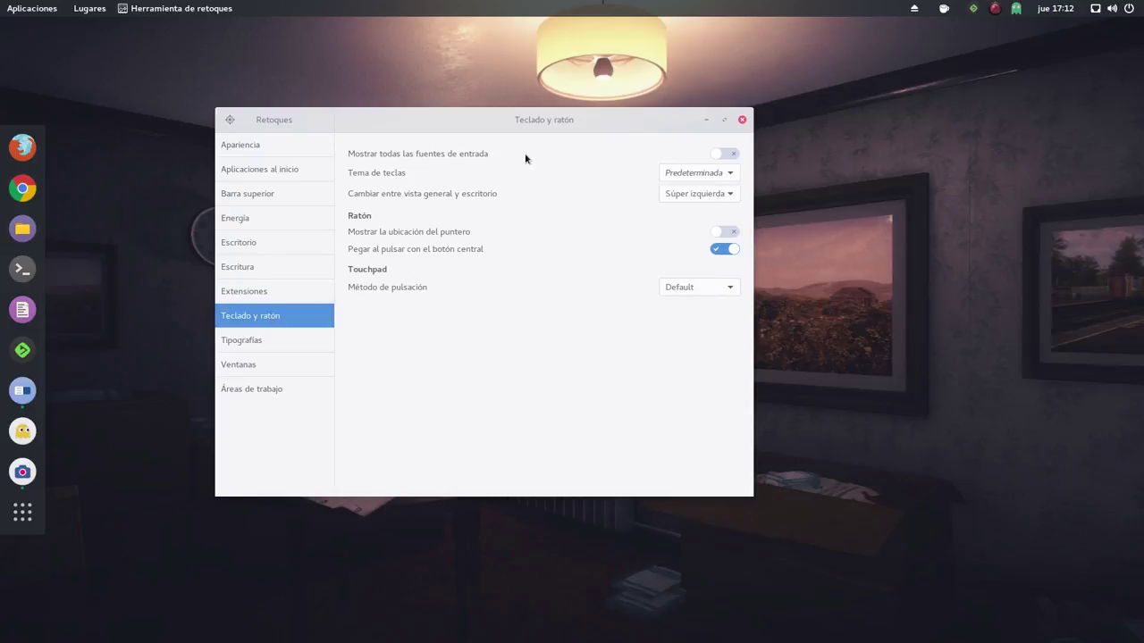
{"action": "left_click", "coordinate": [241, 340]}
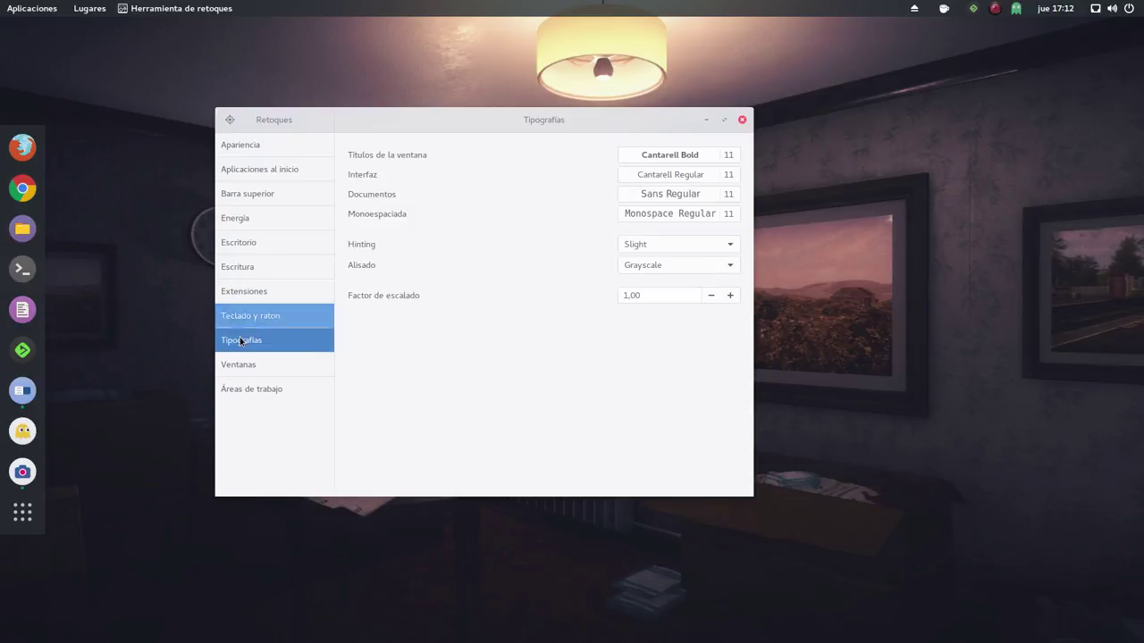
{"action": "left_click", "coordinate": [741, 119]}
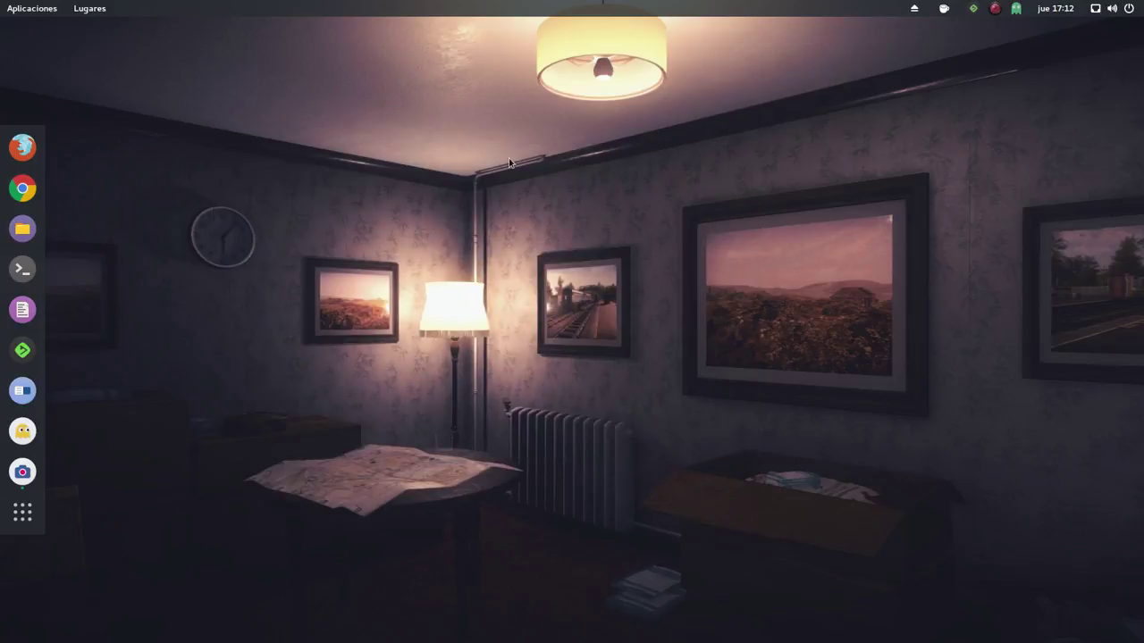